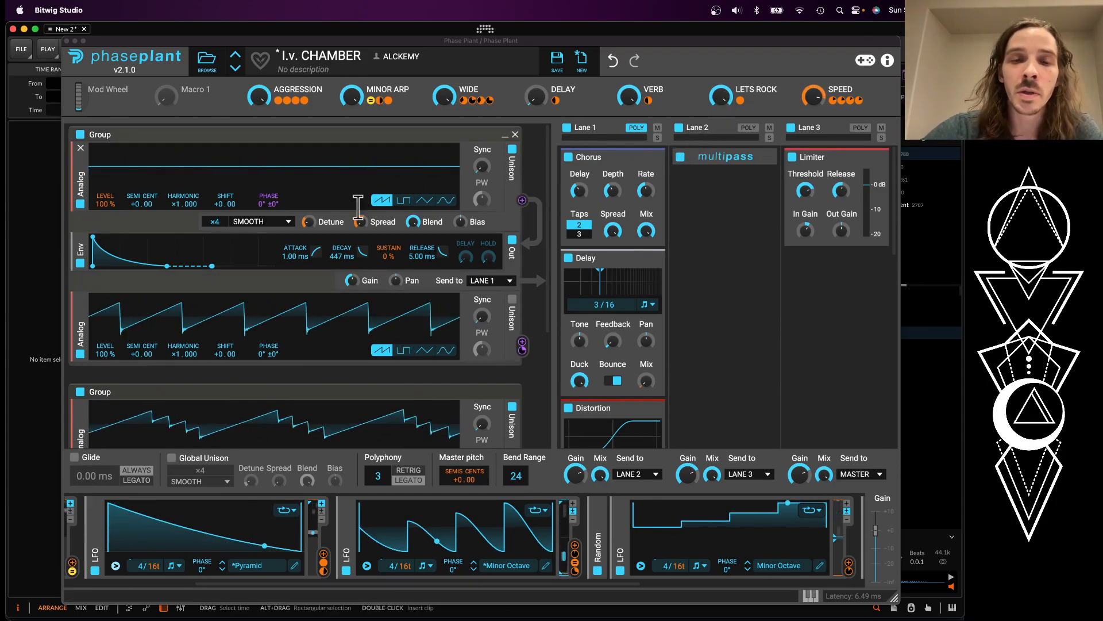
Disable effect Lanes 1 and 2, leaving only Lane 3 with its Limiter active
scroll(309, 247, "down", 5)
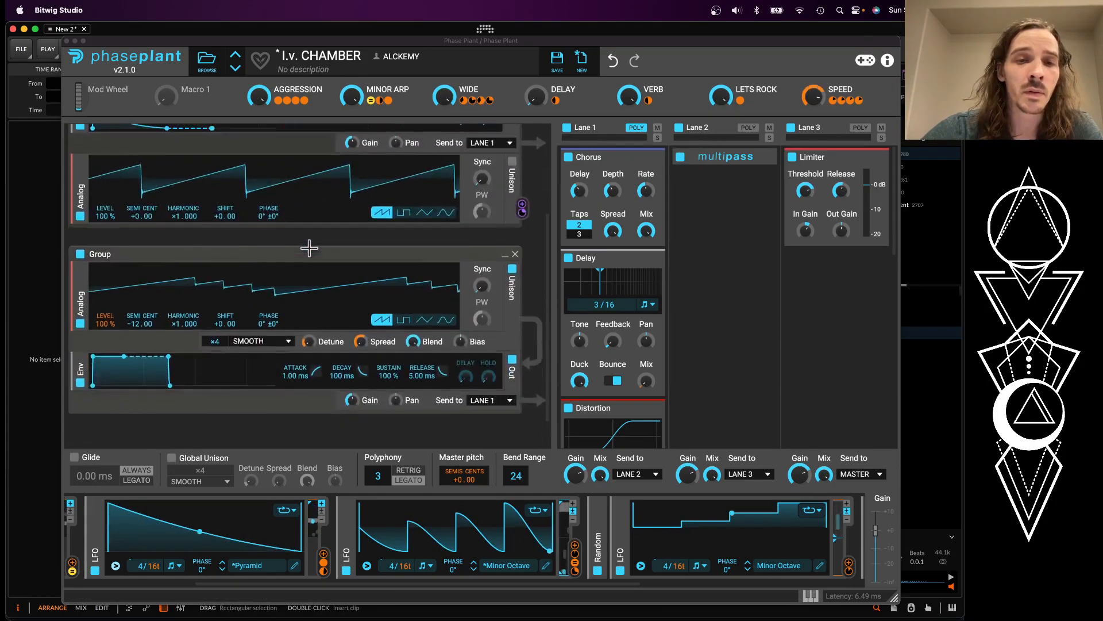
left_click(567, 127)
left_click(679, 128)
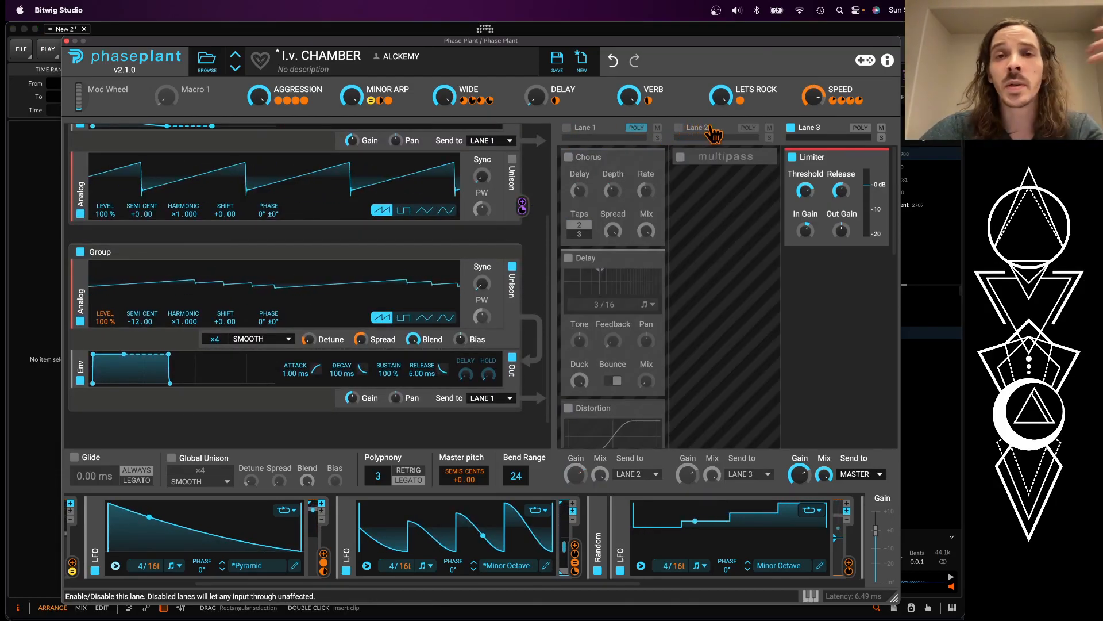
scroll(616, 280, "down", 10)
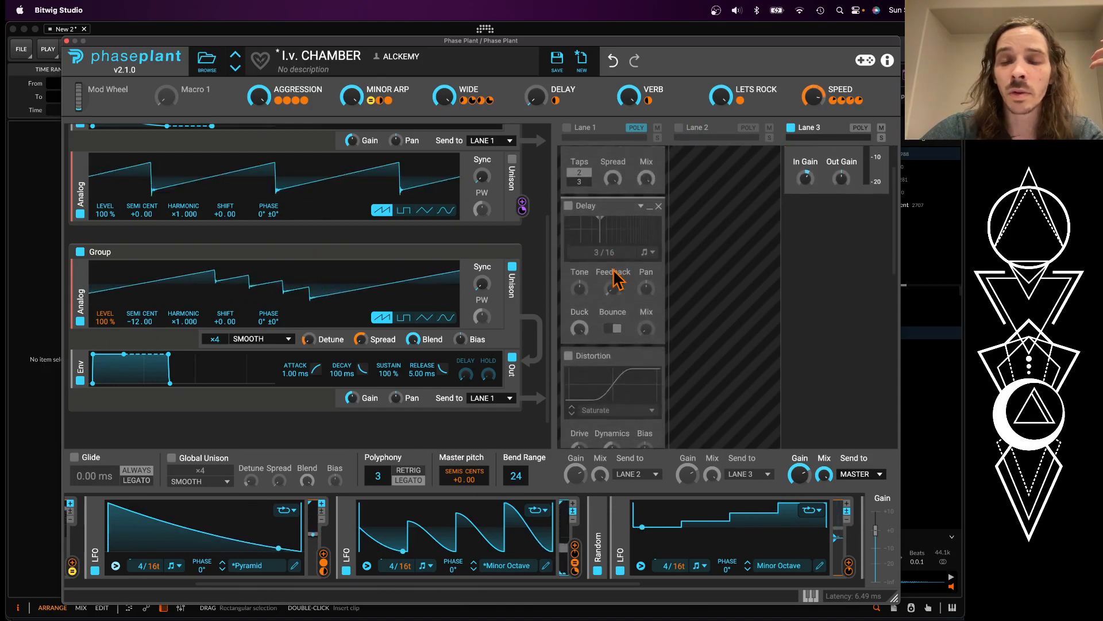
scroll(616, 279, "down", 4)
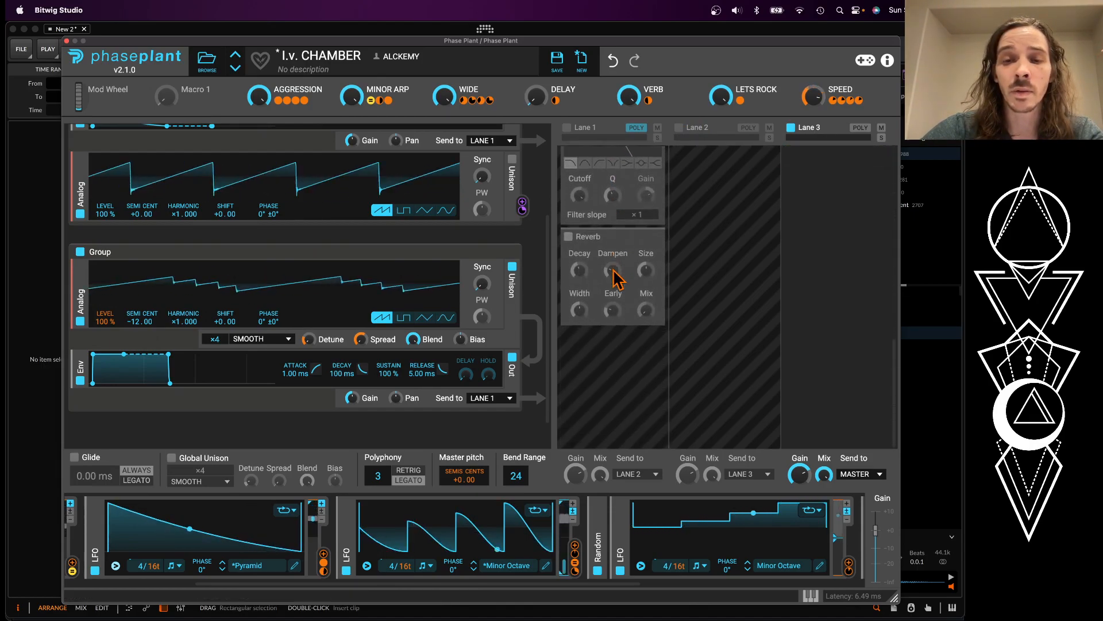
Collapse the stepped Minor Octave LFO, and disable it along with the 16/16 Pyramid LFO, the Random modulator and the curved Minor Octave LFO
left_click(621, 519)
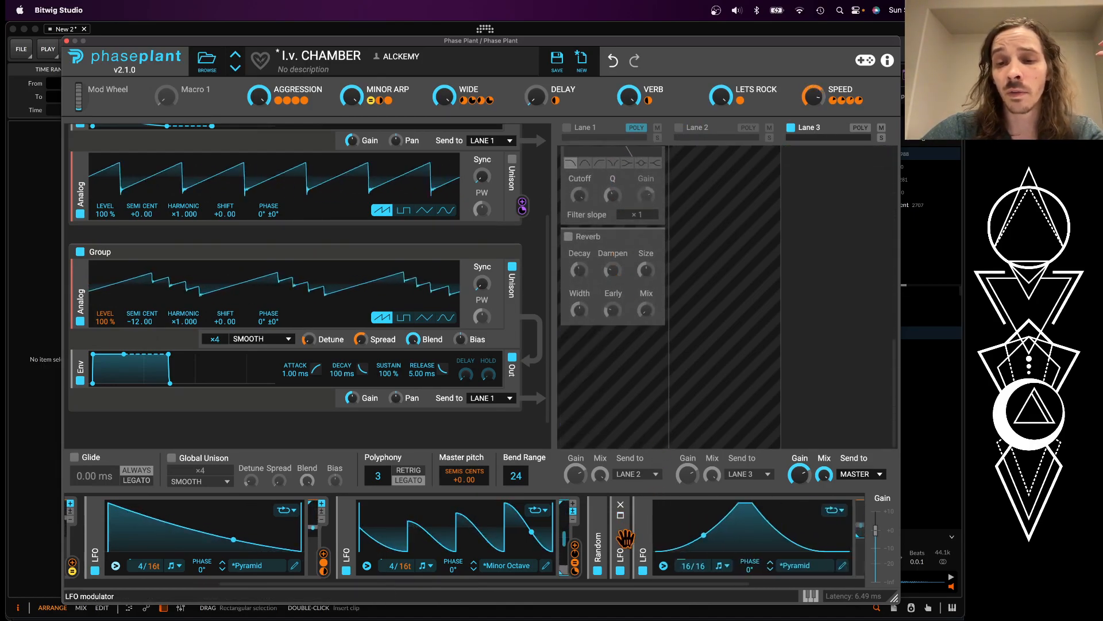
left_click(643, 570)
left_click(620, 571)
left_click(598, 570)
left_click(346, 571)
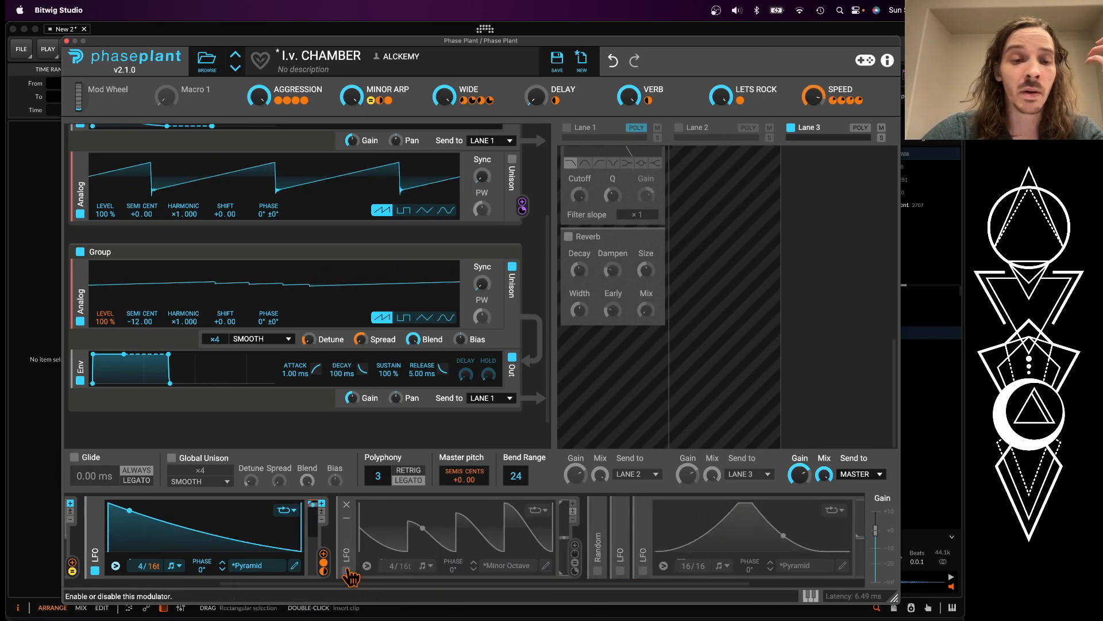
scroll(348, 575, "left", 3)
scroll(347, 570, "left", 8)
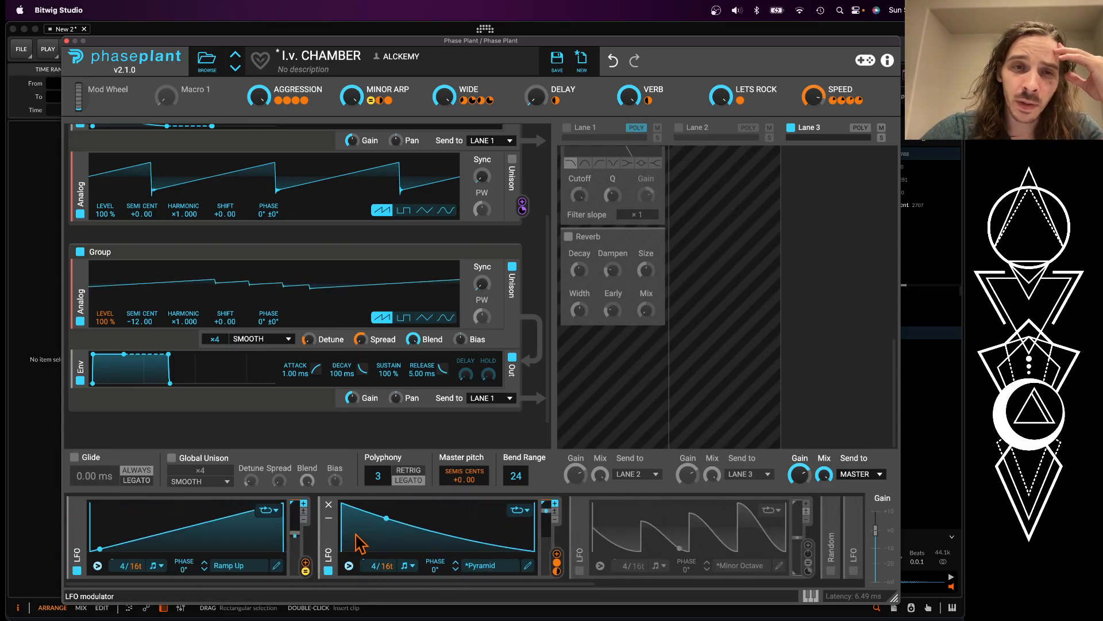
Turn the Wide, Minor Arp, Verb, Lets Rock and Aggression macros all the way down
scroll(362, 328, "up", 5)
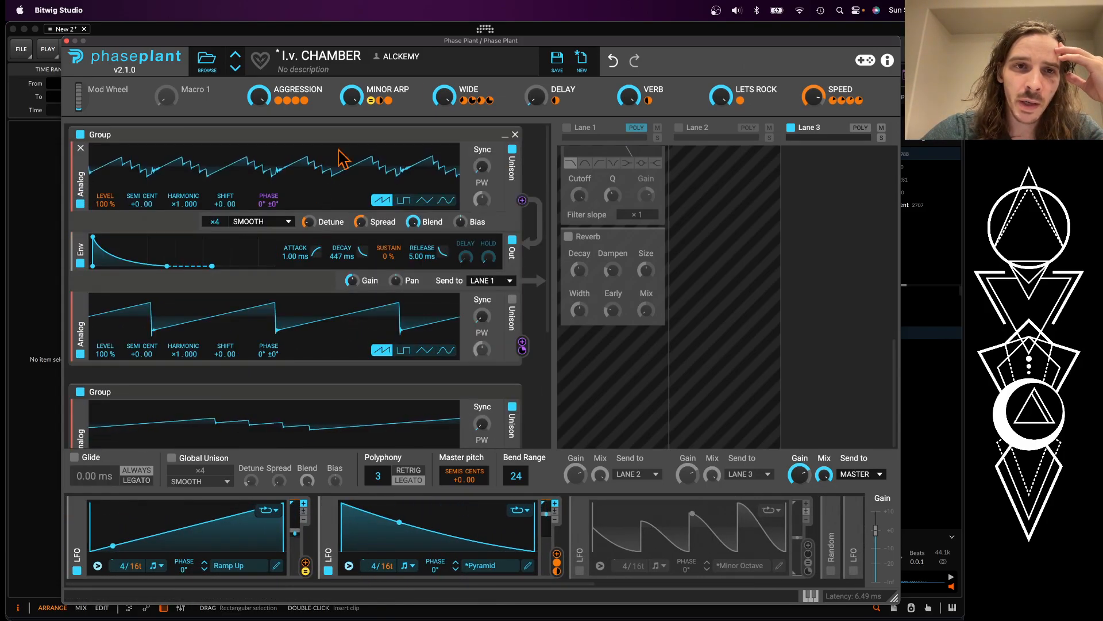
left_click_drag(445, 96, 445, 189)
left_click_drag(352, 98, 352, 201)
left_click_drag(627, 99, 626, 190)
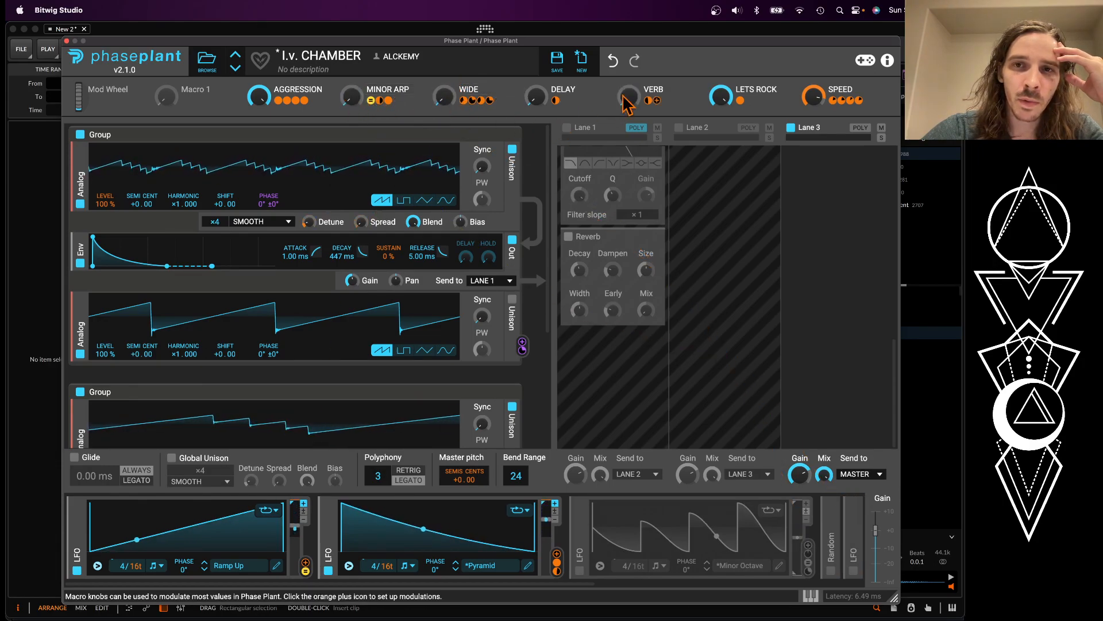
left_click_drag(718, 99, 719, 190)
left_click_drag(259, 96, 259, 190)
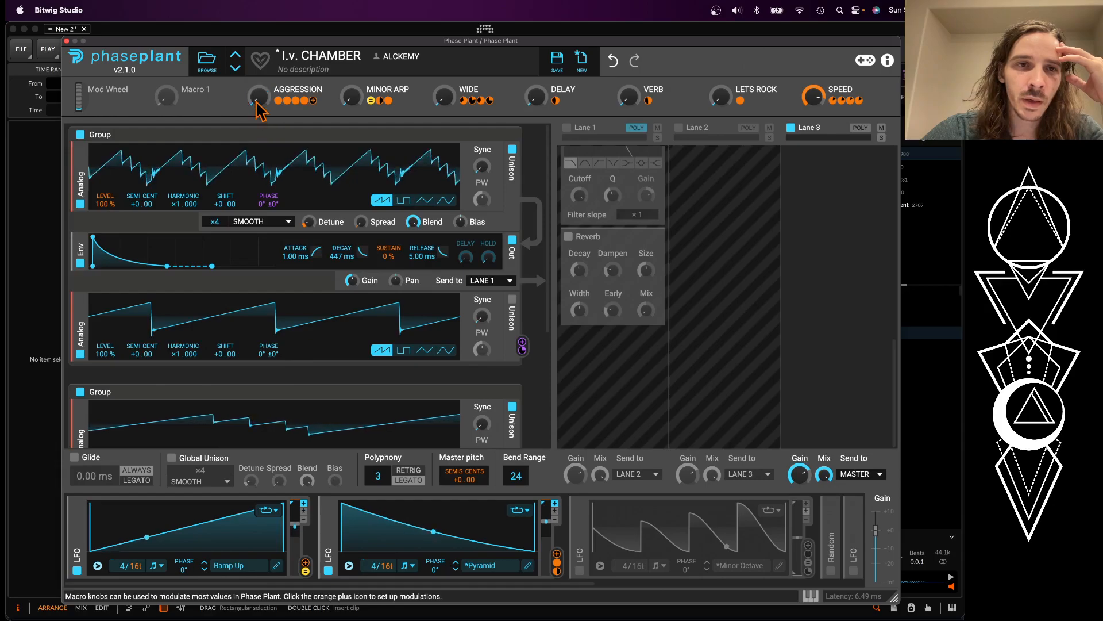
Examine how the Aggression macro and the Ramp Up and Pyramid LFOs modulate the first oscillator's level and its envelope's sustain
scroll(209, 209, "down", 5)
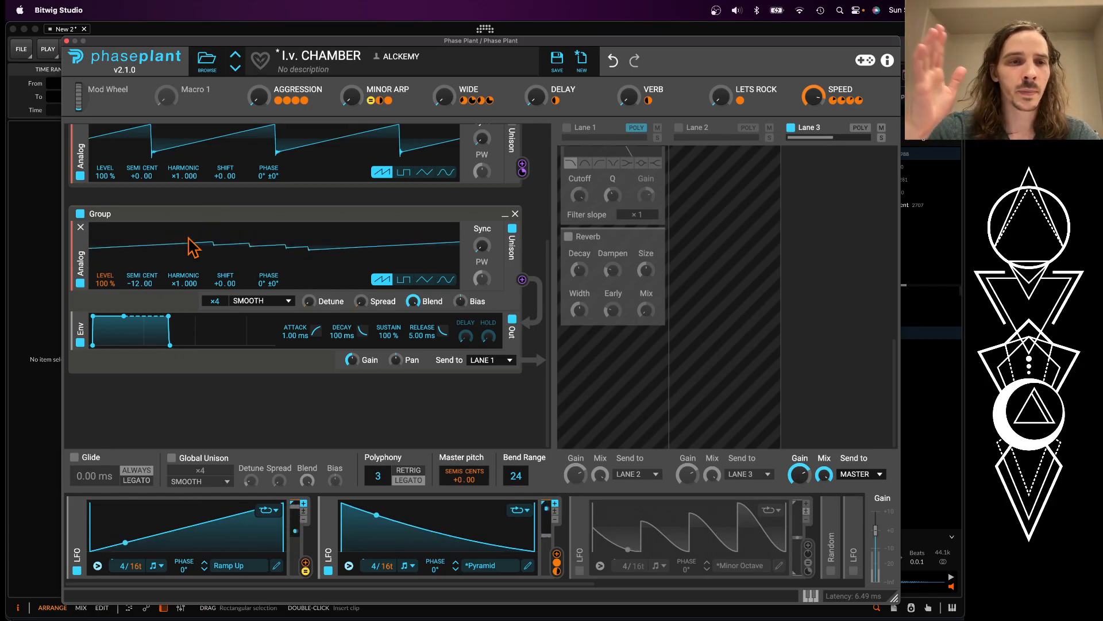
scroll(193, 247, "up", 5)
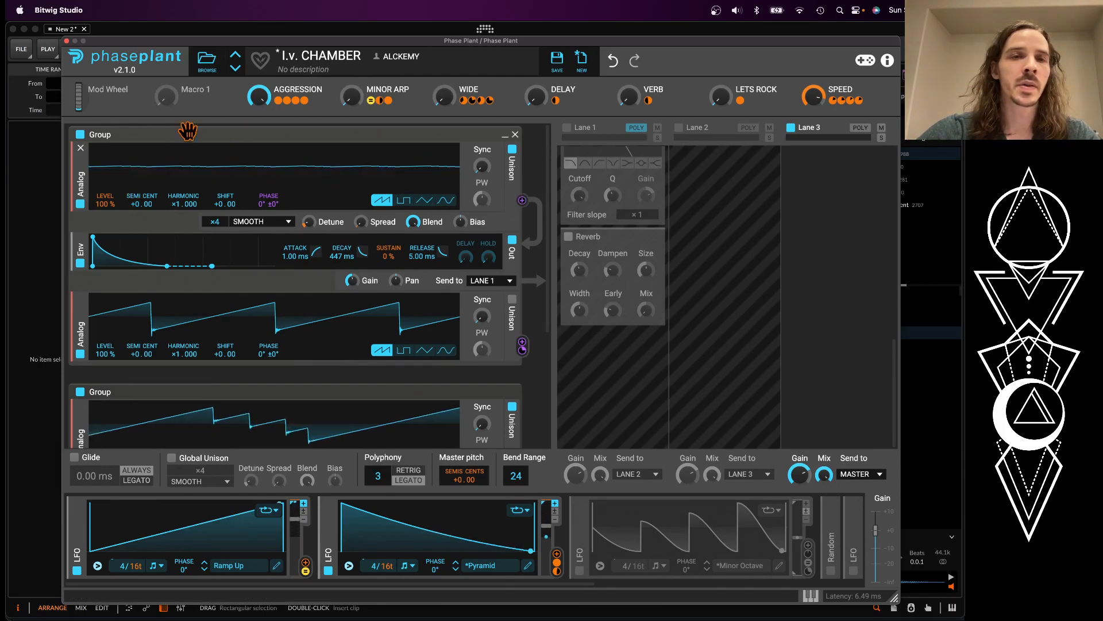
mouse_move(289, 102)
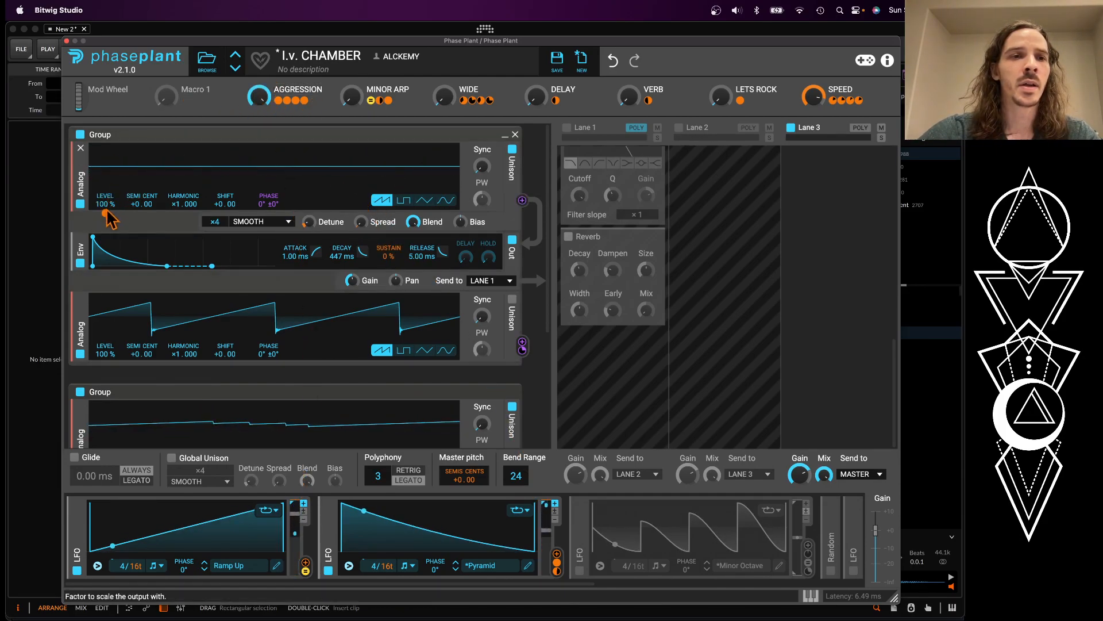
mouse_move(391, 266)
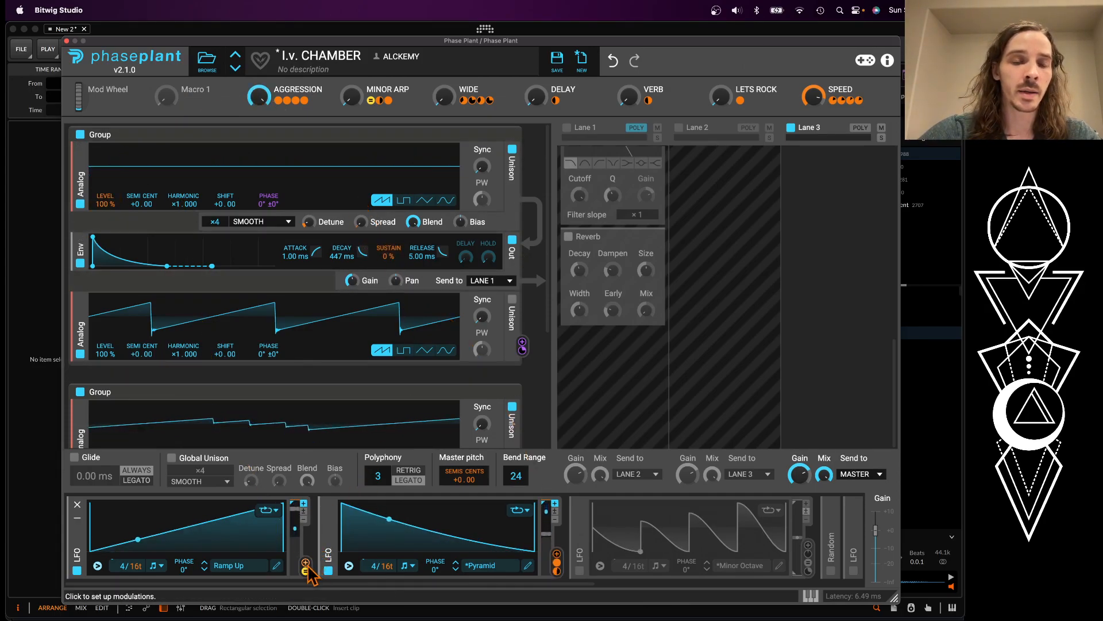
mouse_move(557, 569)
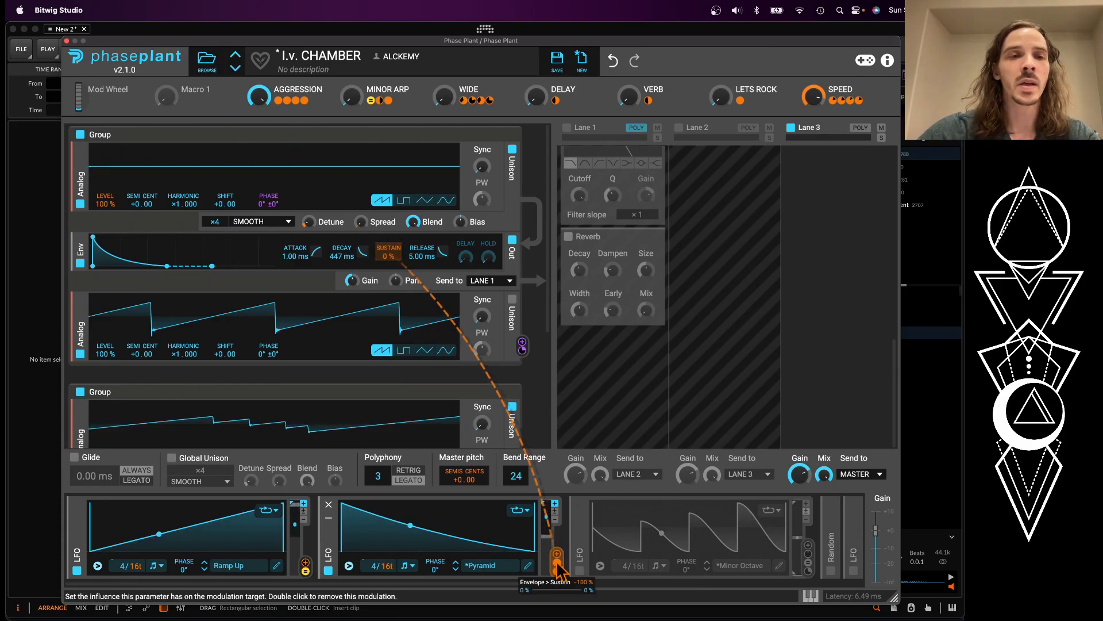
left_click_drag(259, 97, 110, 222)
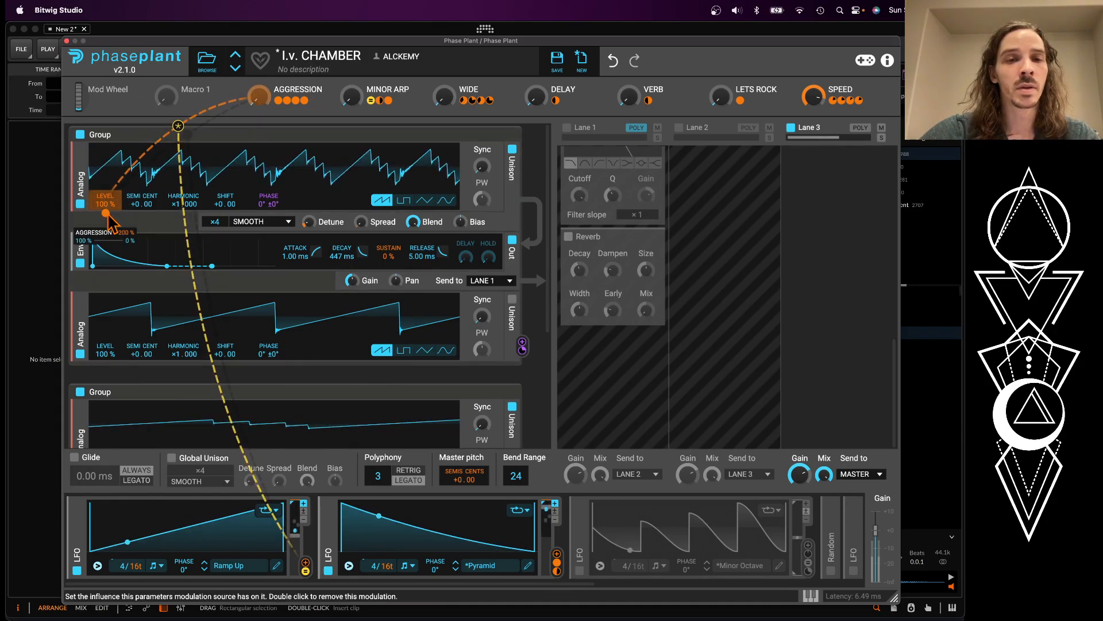
scroll(106, 221, "down", 1)
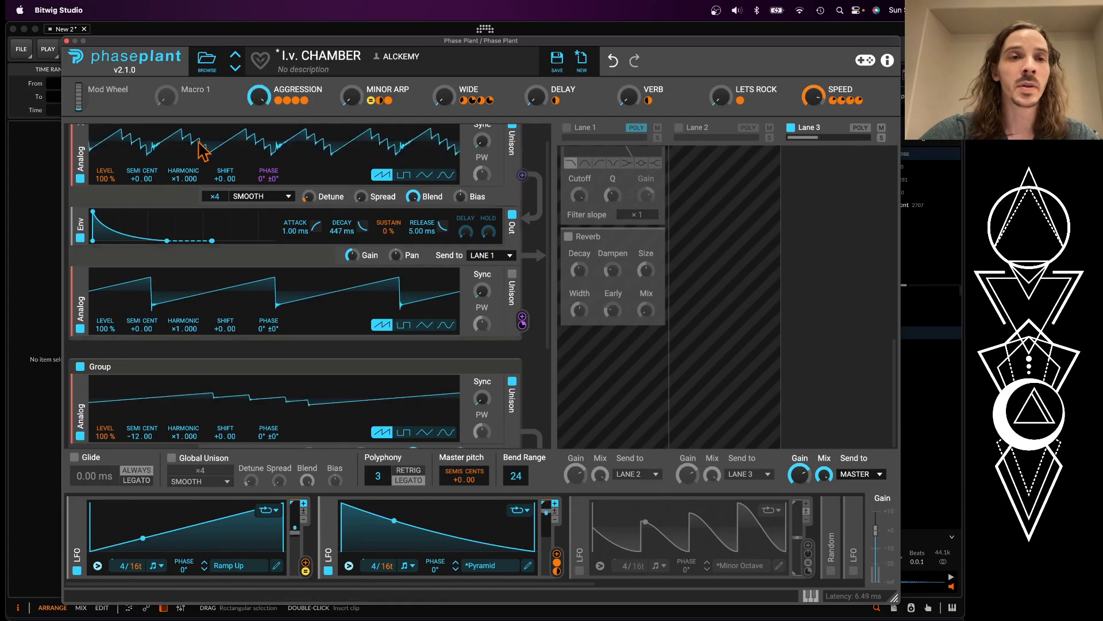
mouse_move(105, 189)
left_click_drag(104, 190, 104, 189)
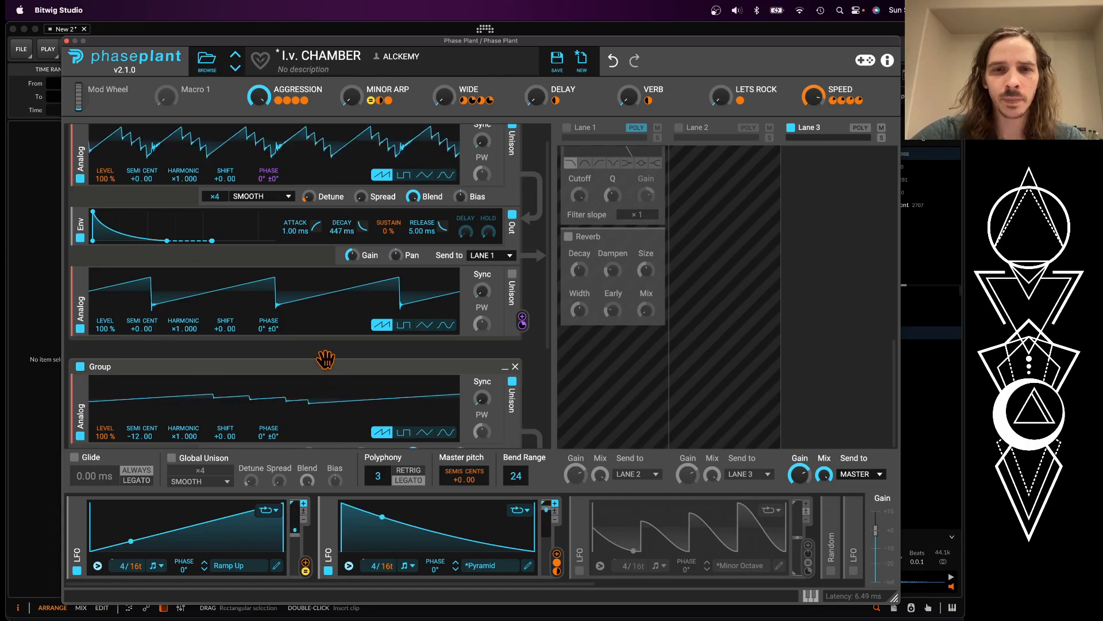
Examine the unison Detune and Spread settings in both oscillator groups that the Wide macro controls
left_click_drag(328, 364, 235, 150)
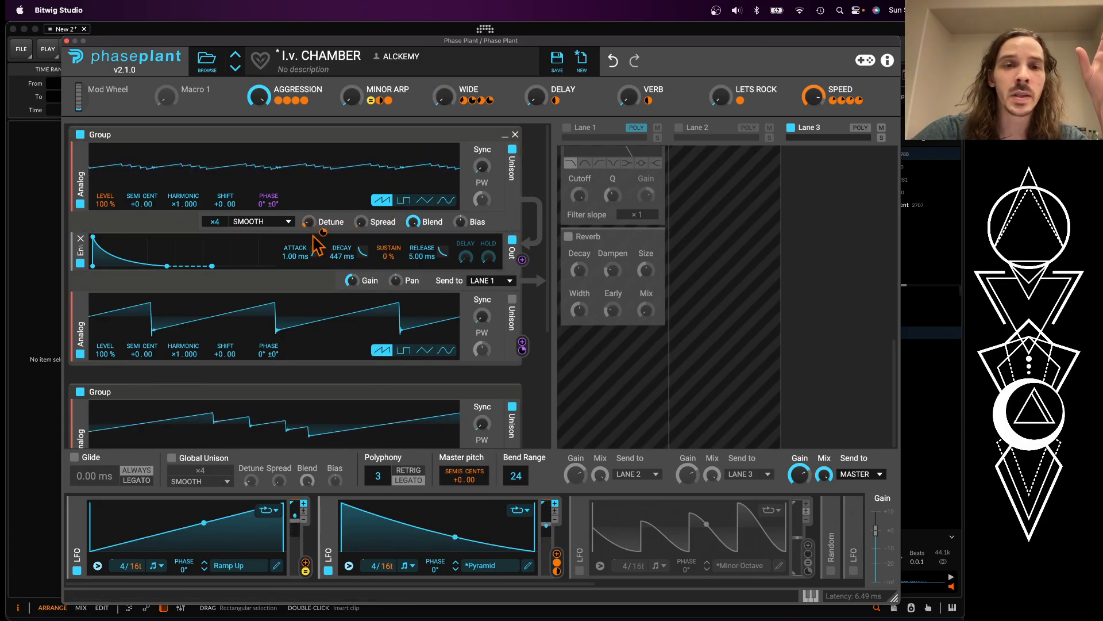
scroll(368, 237, "down", 5)
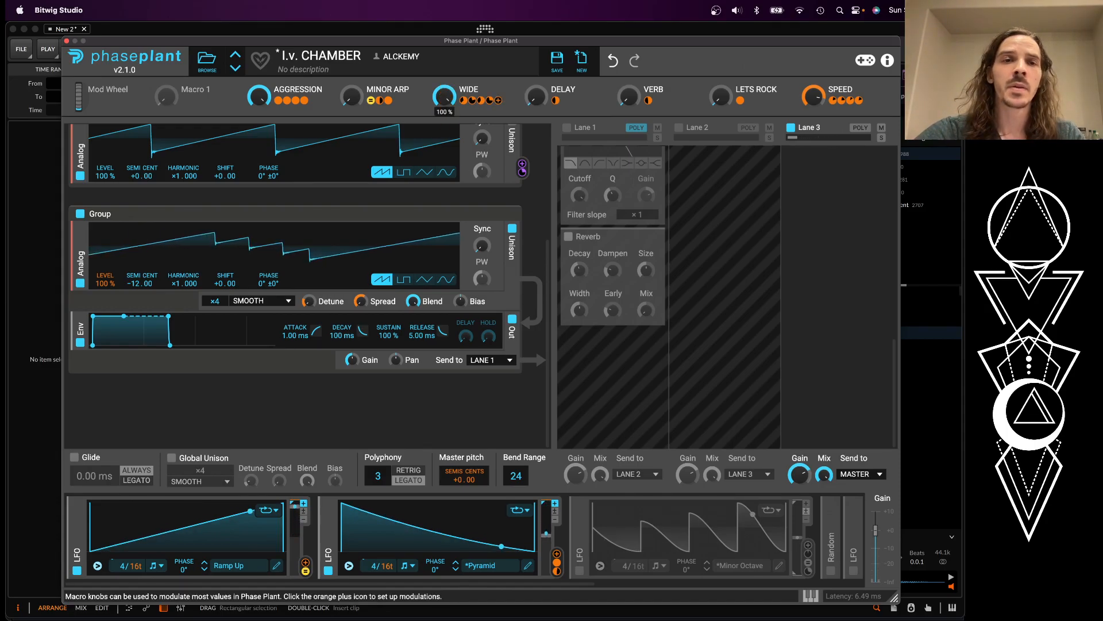
scroll(400, 140, "up", 5)
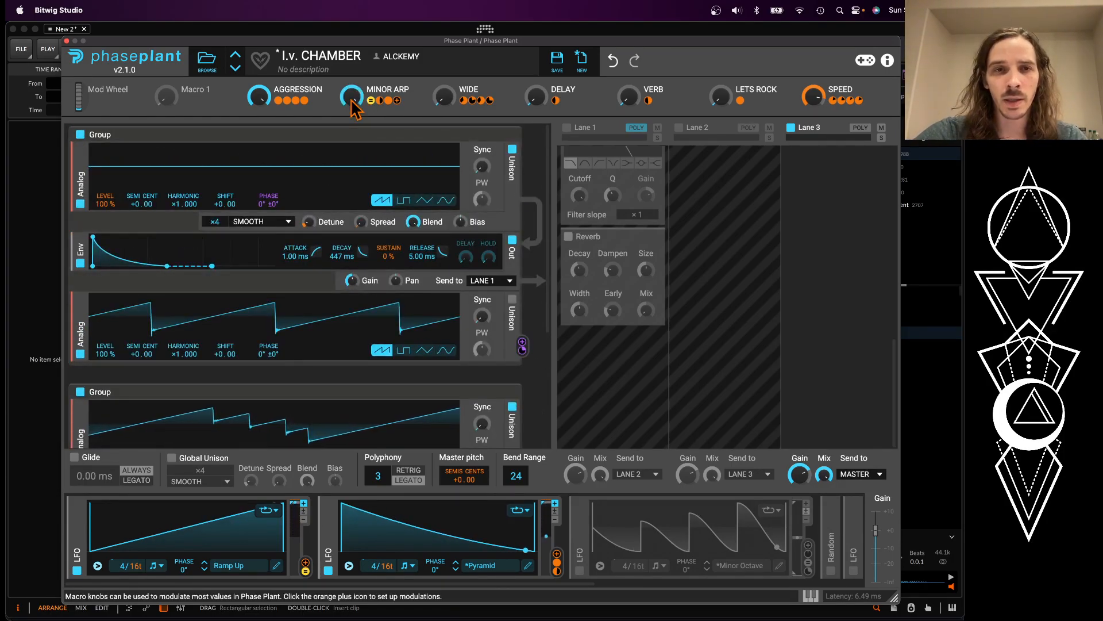
Re-enable both Minor Octave LFOs and expand the collapsed stepped one
scroll(483, 538, "right", 5)
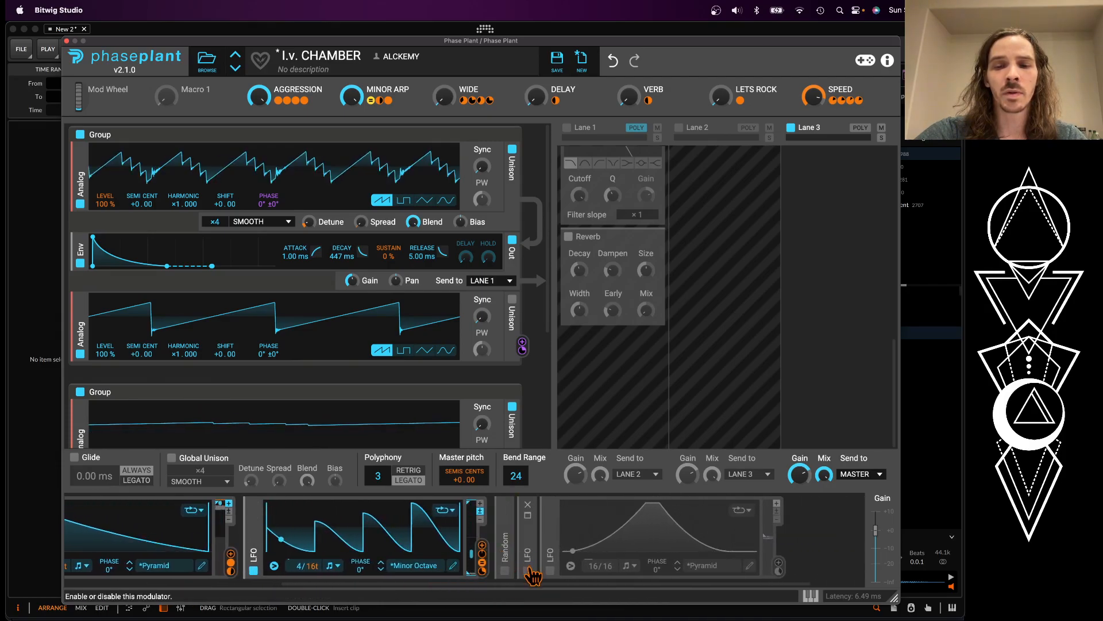
left_click(527, 571)
left_click(528, 518)
scroll(534, 523, "right", 2)
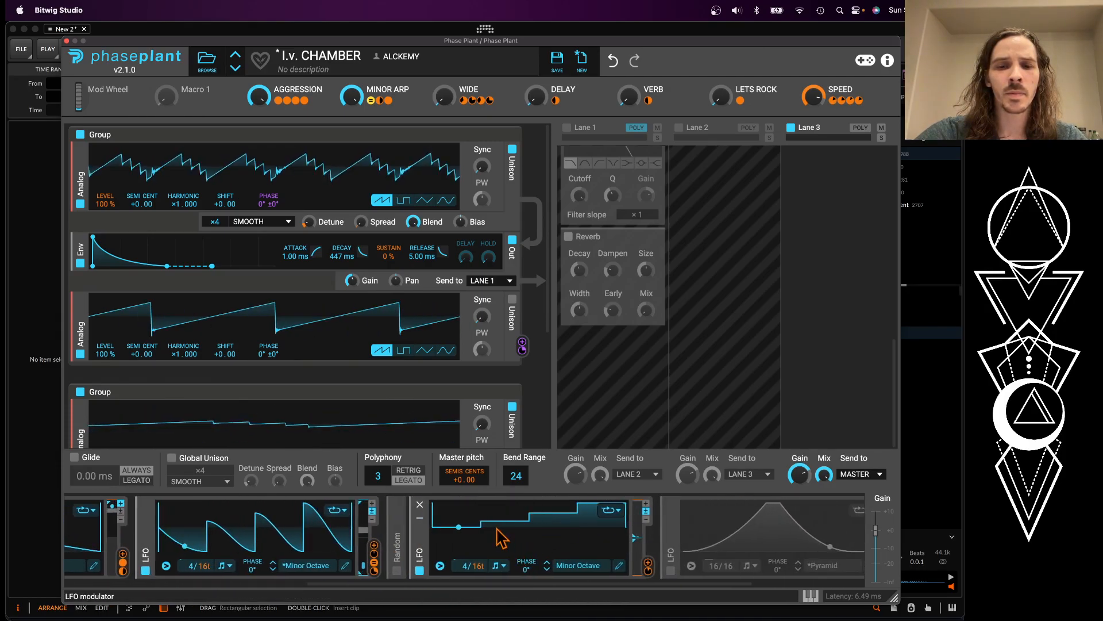
View the factory Arpeggios shapes for the stepped LFO without changing its shape, and locate the Master pitch target
left_click(567, 568)
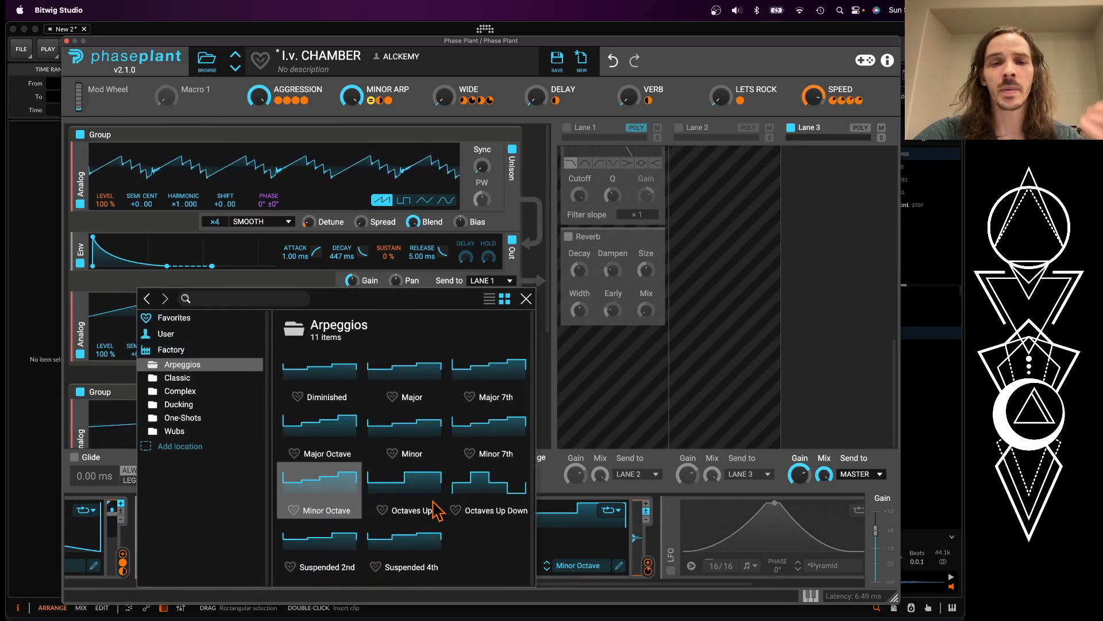
left_click(526, 299)
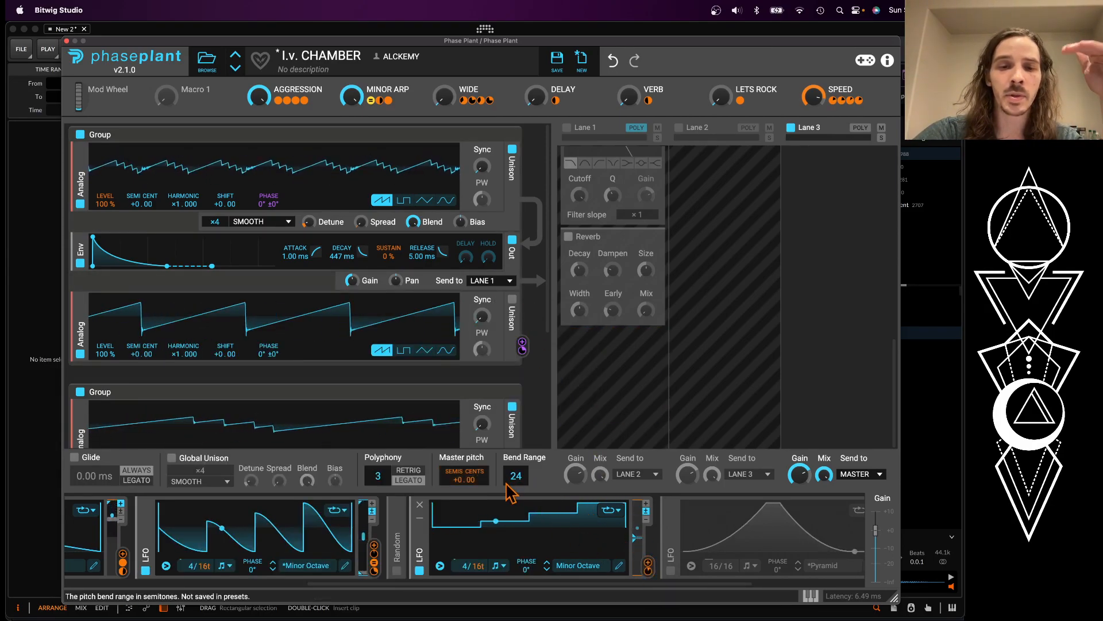
mouse_move(465, 488)
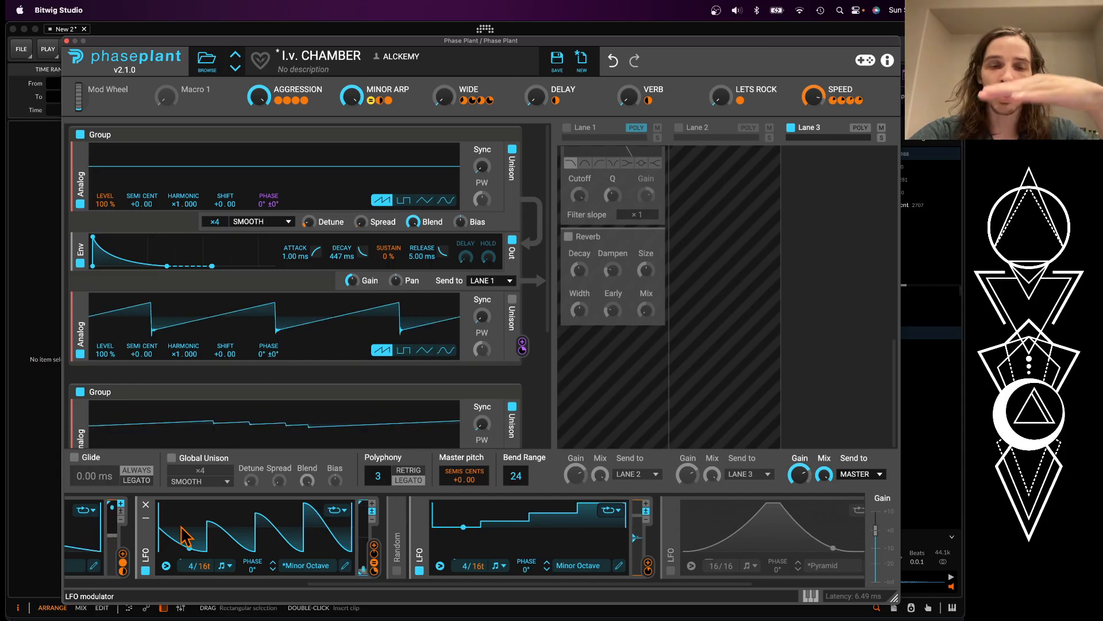
Open the curved Minor Octave LFO in the LFO Editor, inspect its low point at 1/24, and close the editor
left_click(345, 565)
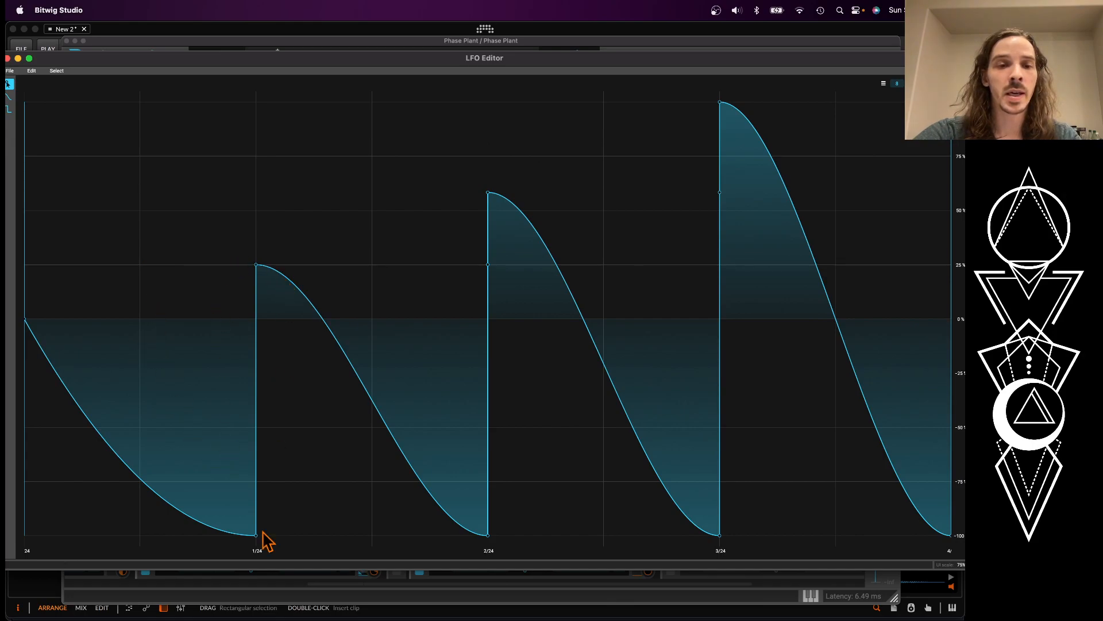
left_click_drag(256, 536, 286, 567)
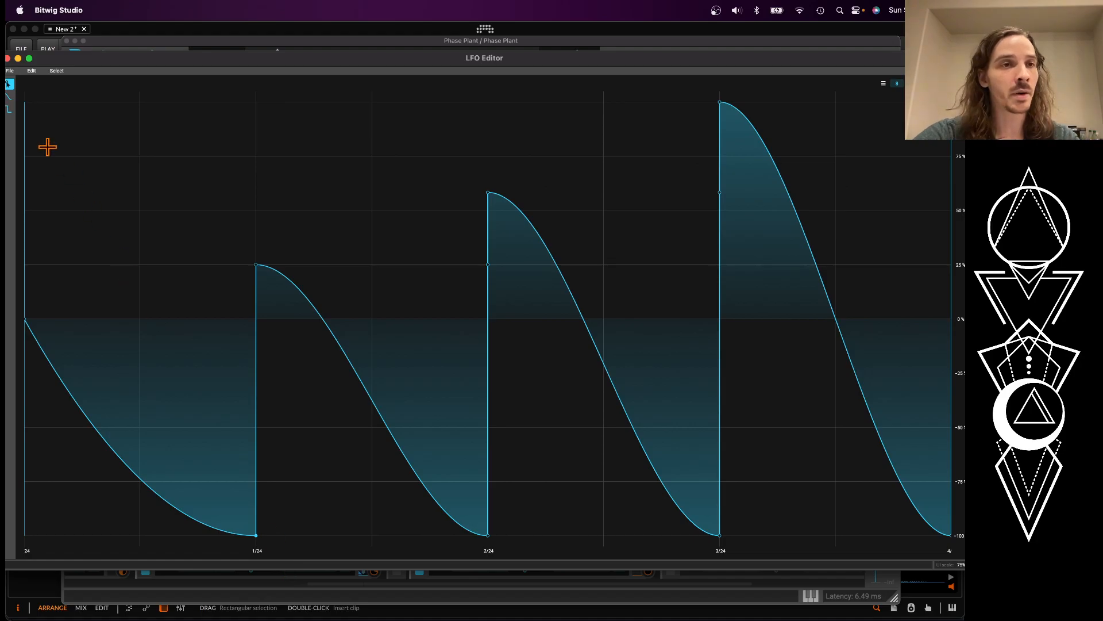
left_click(8, 58)
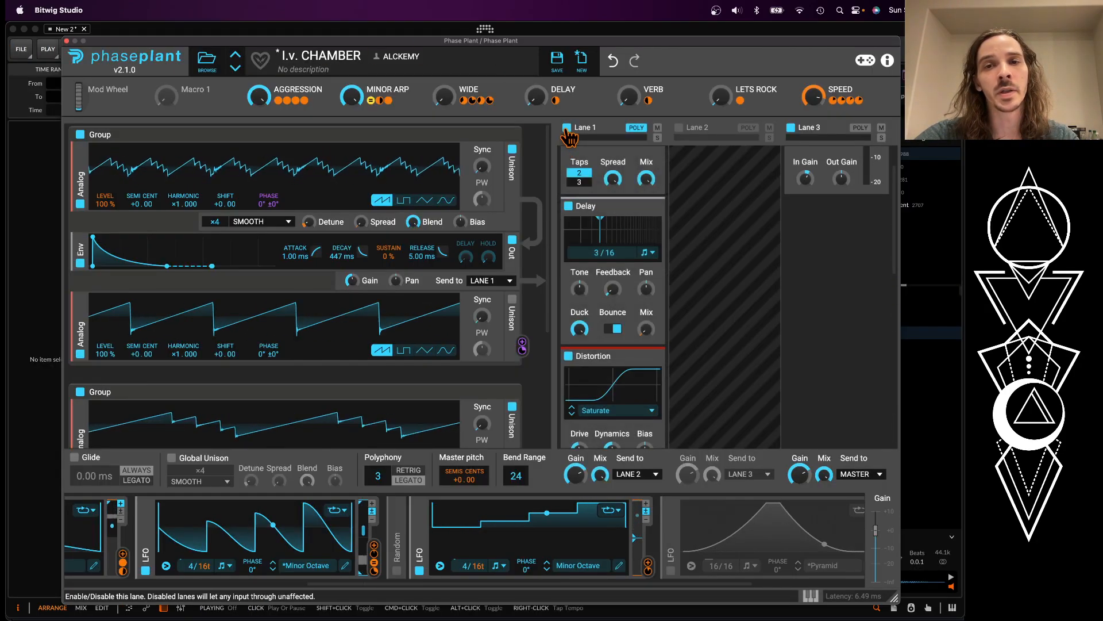
Turn the Minor Arp macro down and back up to compare the patch with and without the arpeggio through Lane 1
scroll(590, 237, "down", 3)
scroll(590, 237, "down", 2)
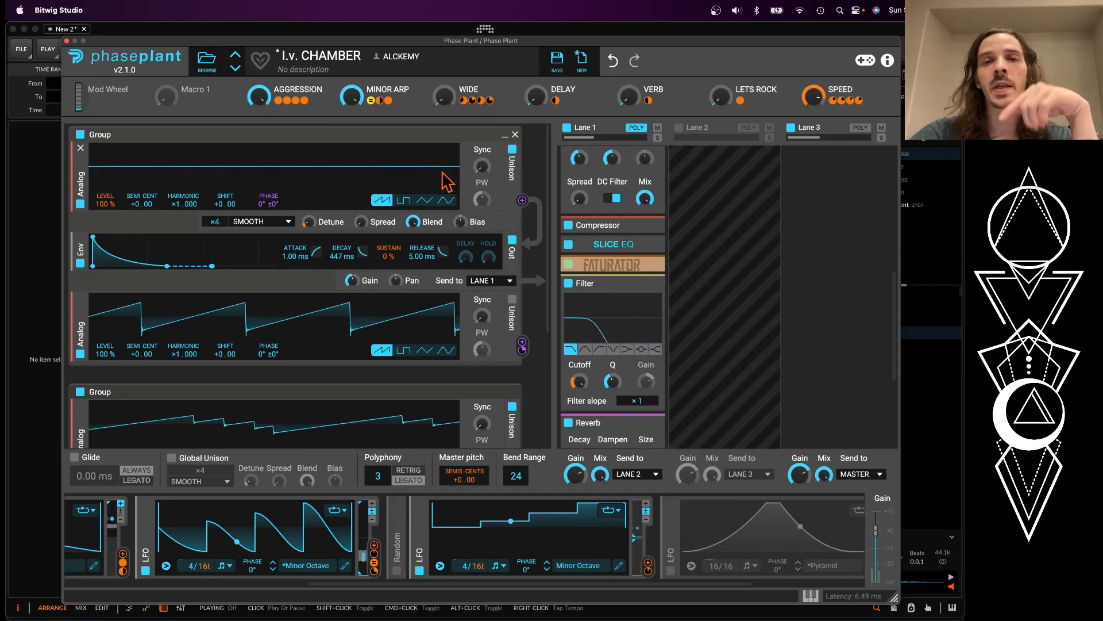
left_click_drag(352, 96, 351, 207)
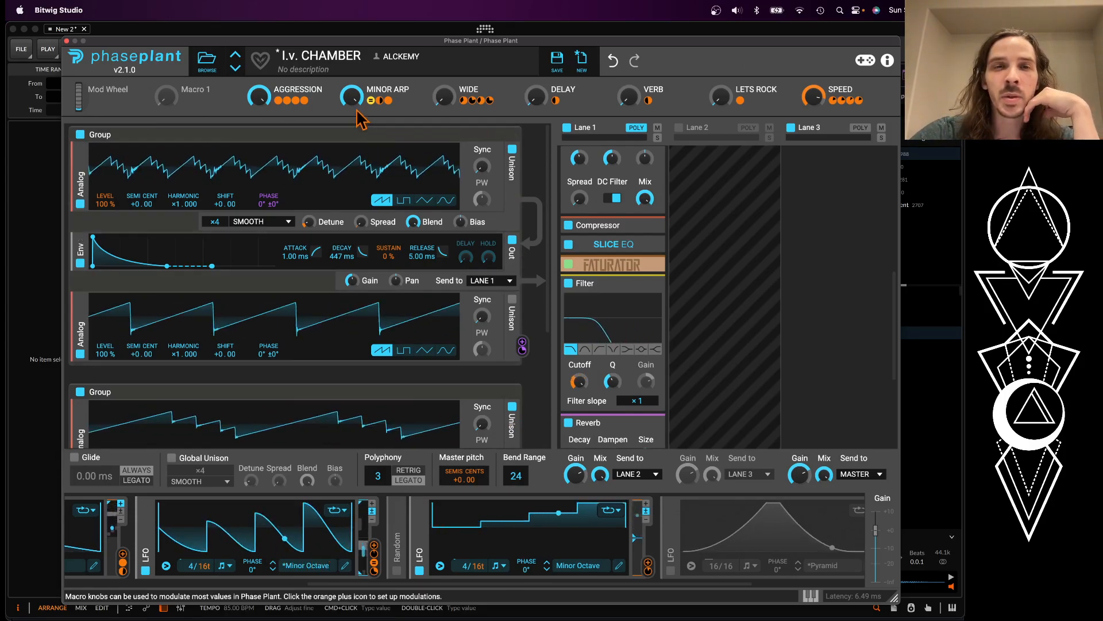
left_click_drag(349, 99, 349, 142)
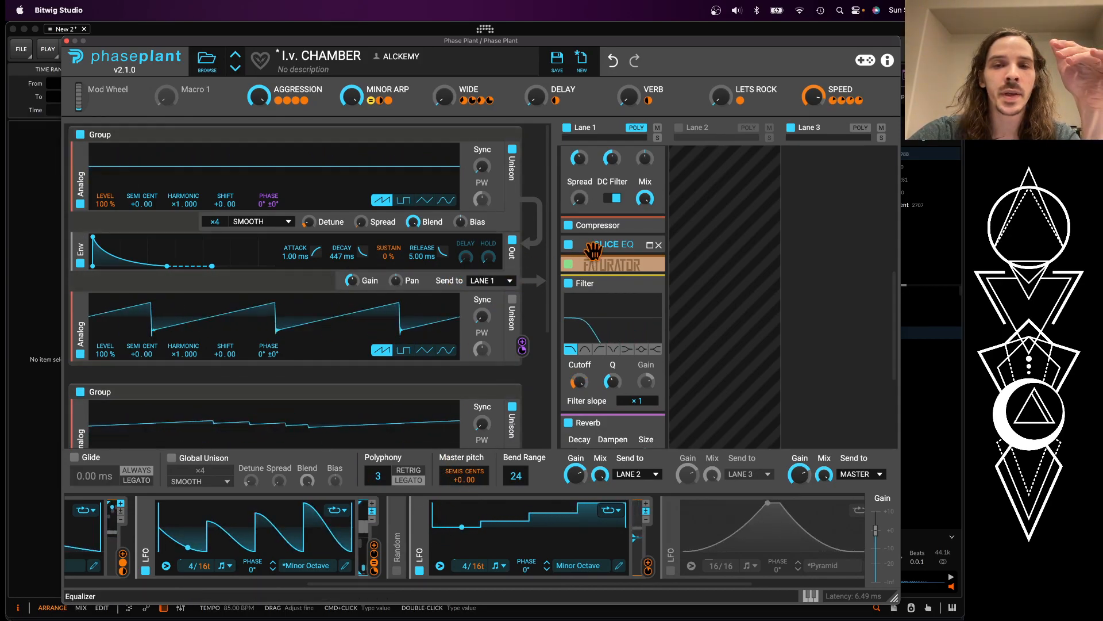
Examine the Lane 1 effect chain from Chorus, Delay and Distortion through Compressor, Slice EQ, Faturator, Filter and Reverb
left_click_drag(594, 250, 618, 184)
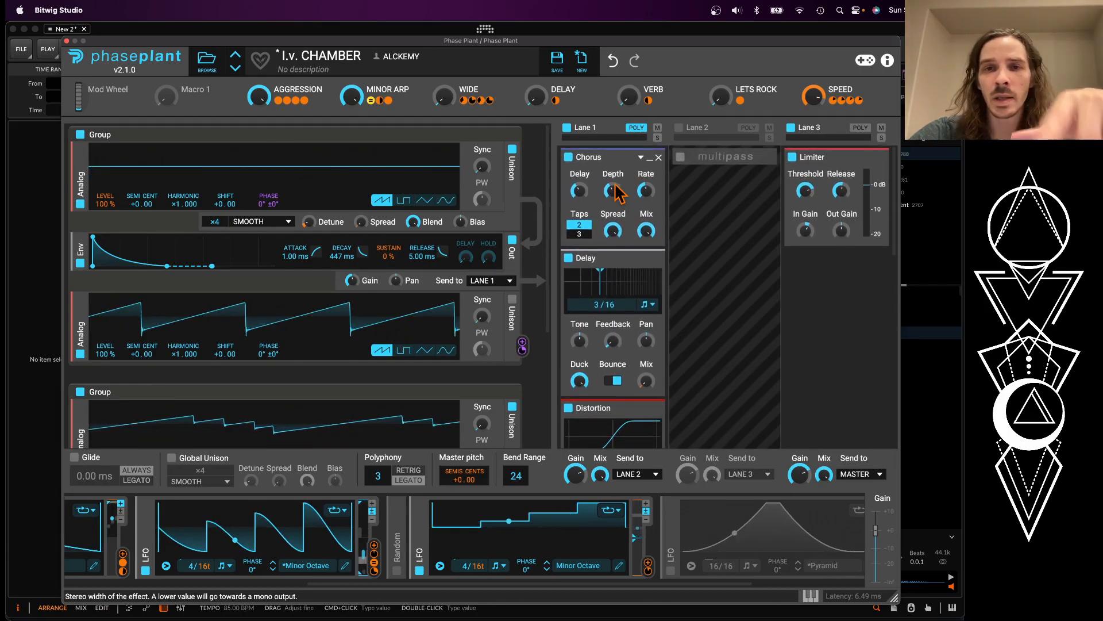
scroll(617, 192, "down", 10)
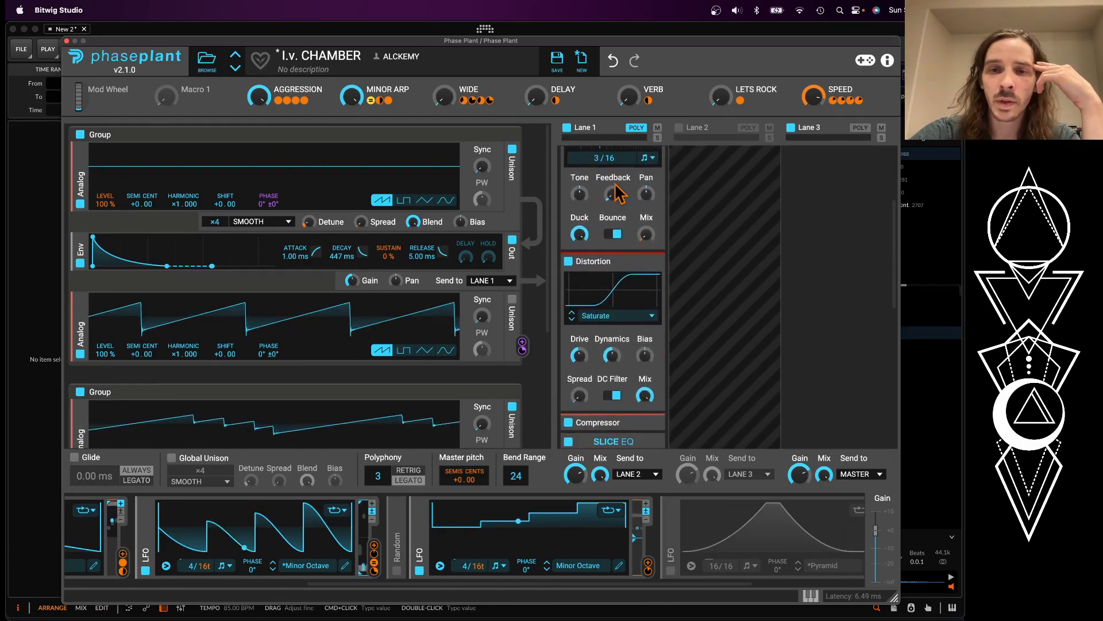
scroll(615, 184, "down", 1)
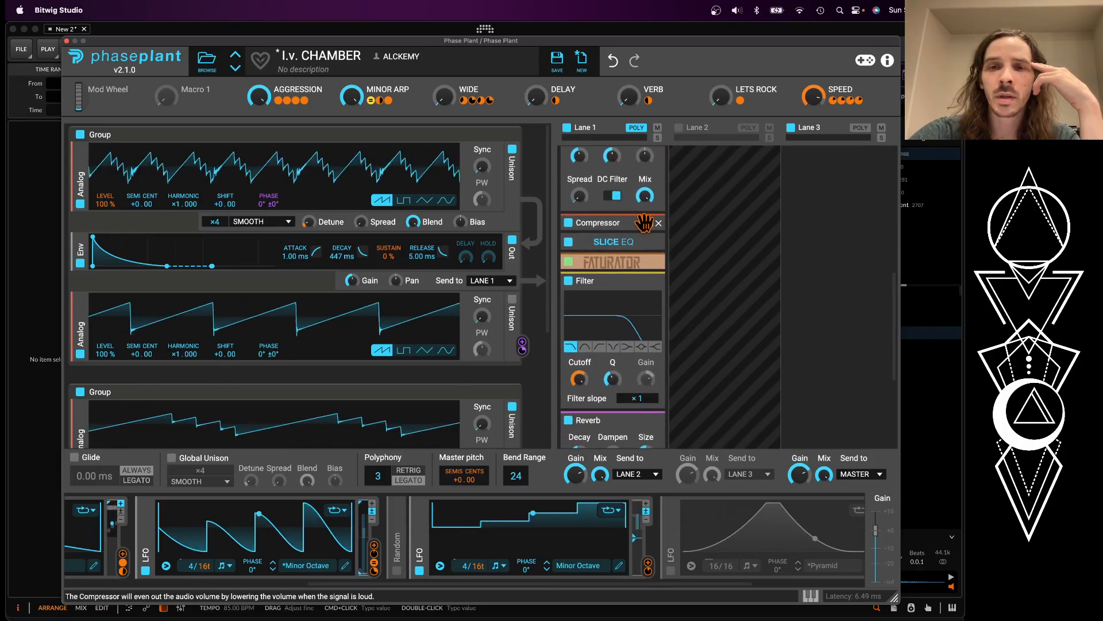
Expand the Compressor and Slice EQ effects in Lane 1 and the collapsed Random modulator
left_click(650, 223)
scroll(656, 314, "down", 5)
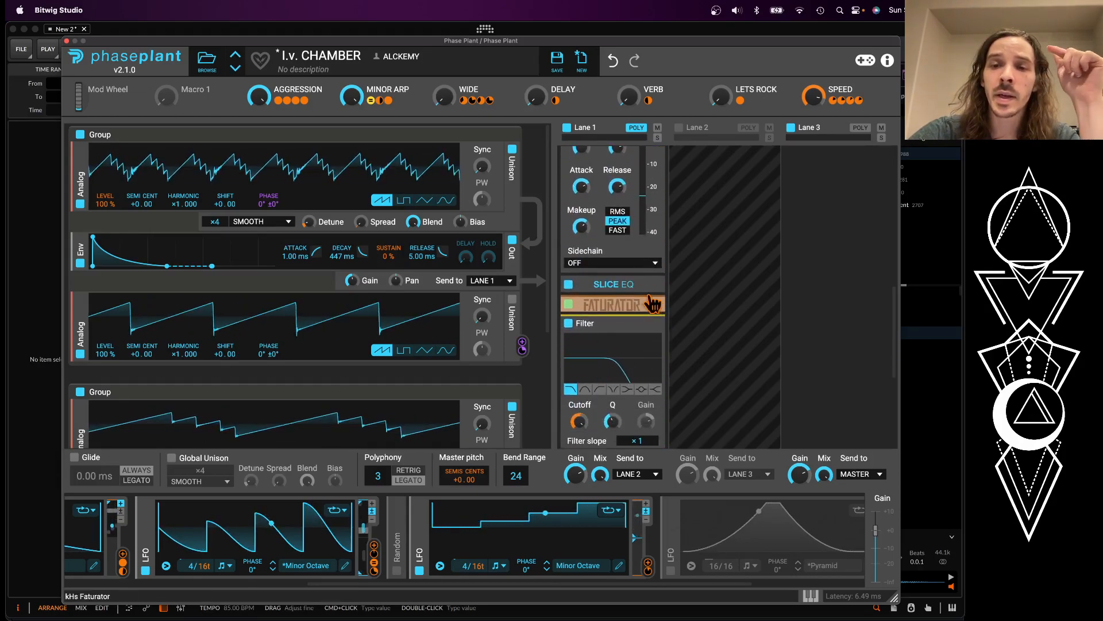
left_click(649, 287)
scroll(651, 296, "down", 2)
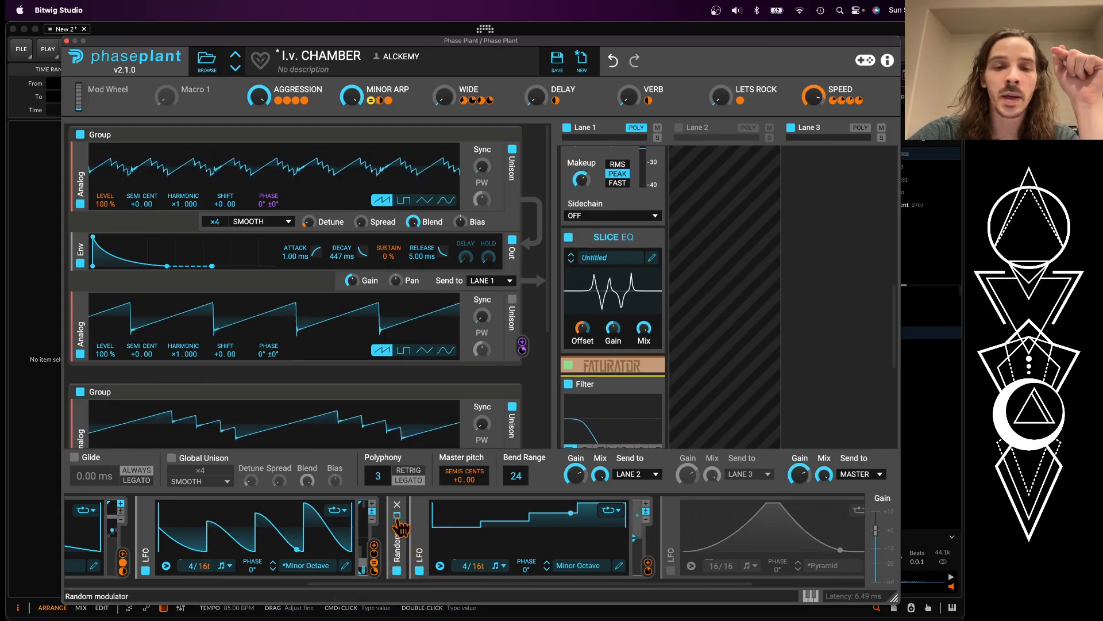
left_click(398, 521)
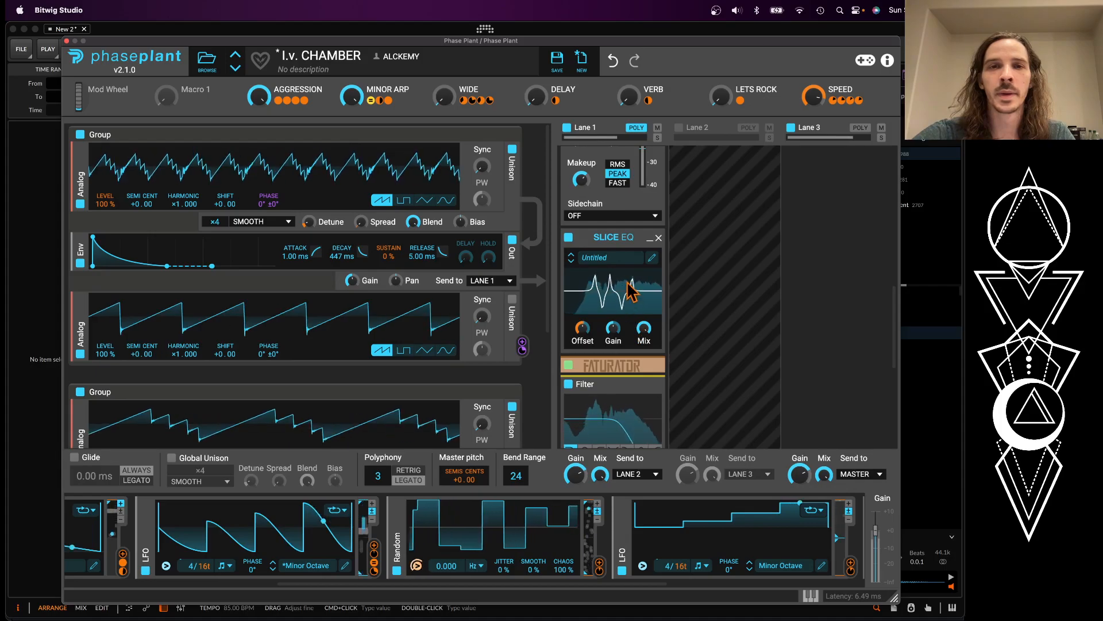
Turn the Wide macro fully up, then briefly expand Faturator in Lane 1 to examine its settings and collapse it again
left_click_drag(444, 102, 444, 57)
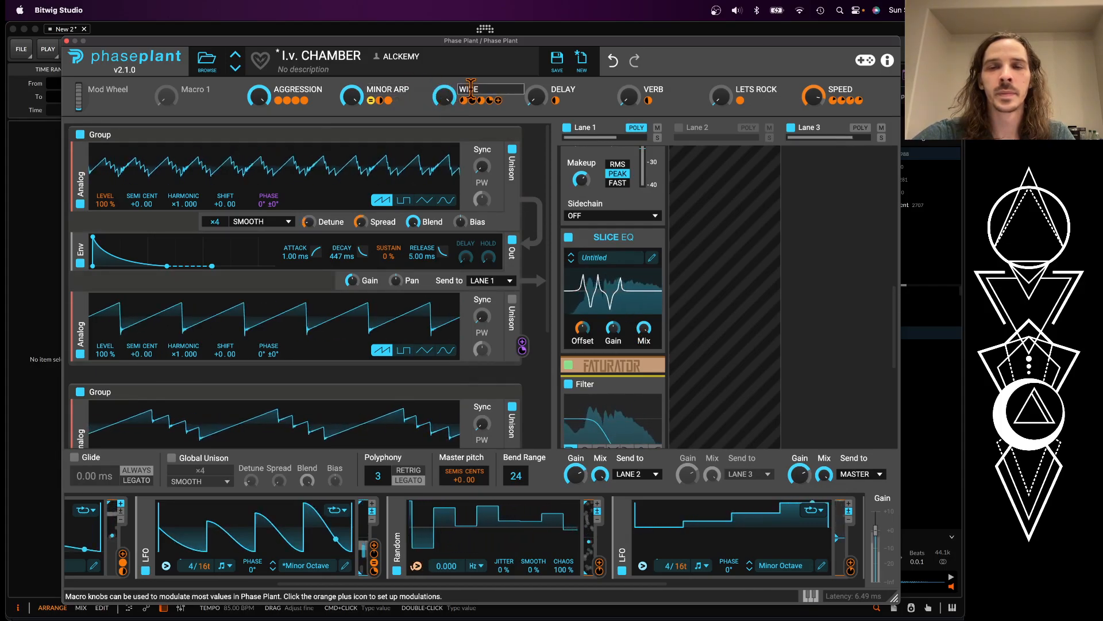
scroll(602, 235, "down", 3)
scroll(602, 235, "up", 1)
scroll(604, 239, "down", 1)
scroll(606, 252, "down", 2)
left_click(651, 261)
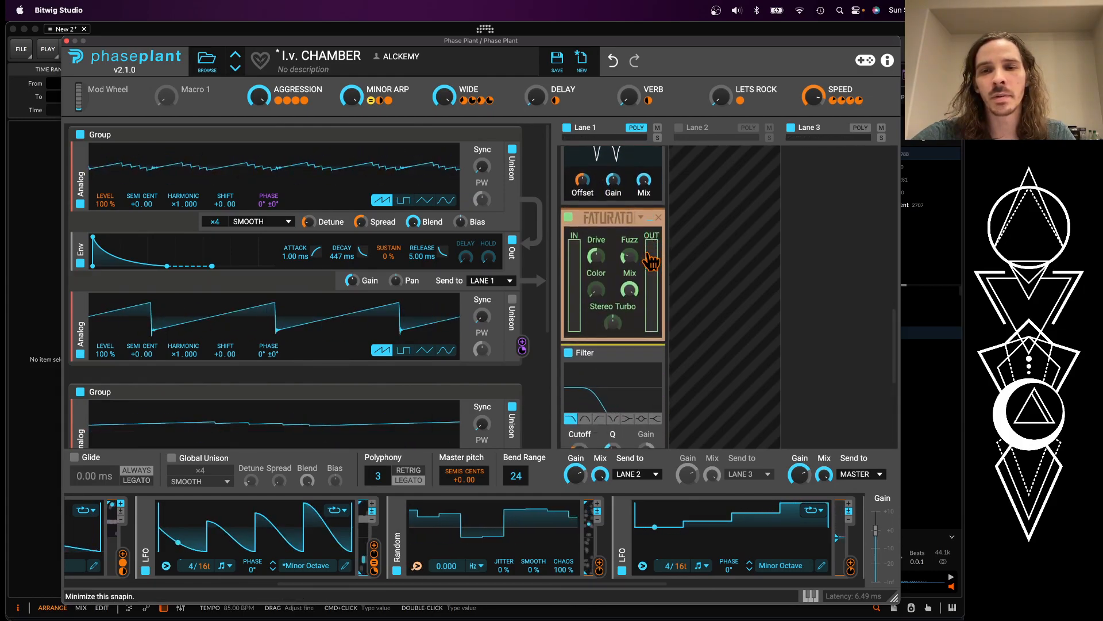
left_click(650, 218)
scroll(681, 313, "down", 3)
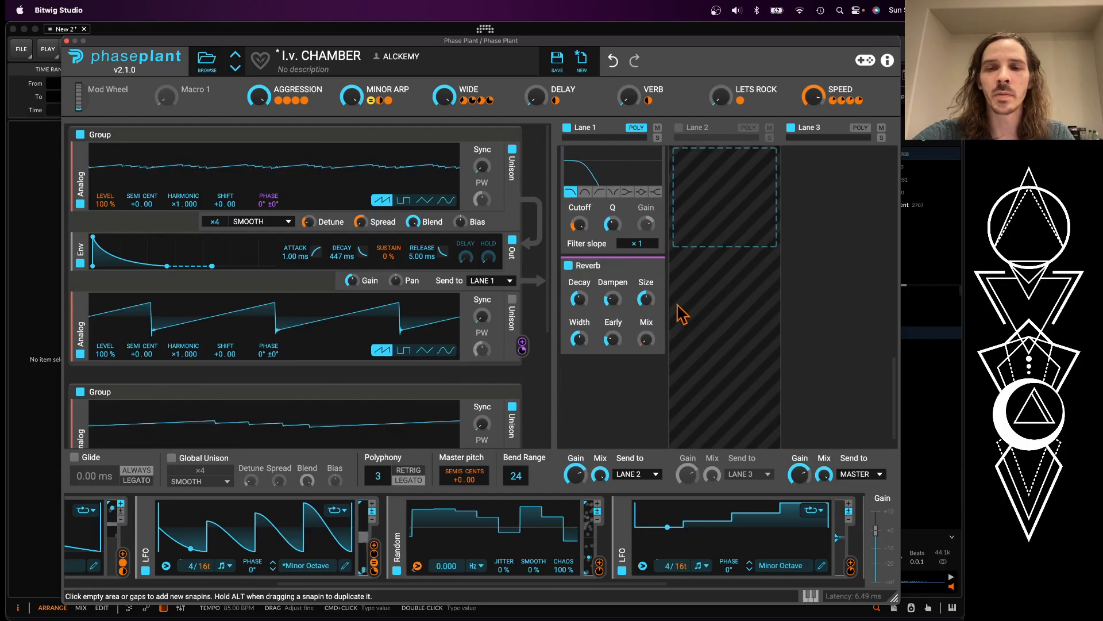
Try the Verb macro at 100% and return it to zero, then turn the Delay macro fully up and view the Lane 1 Delay
left_click_drag(628, 97, 629, 55)
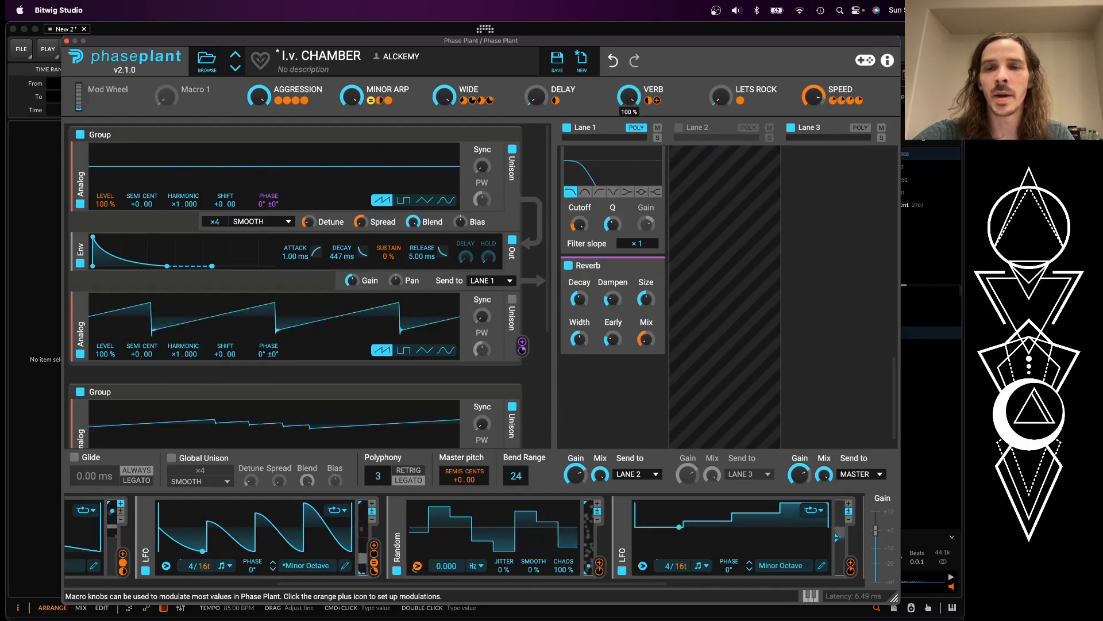
left_click_drag(629, 96, 629, 192)
left_click_drag(537, 96, 536, 4)
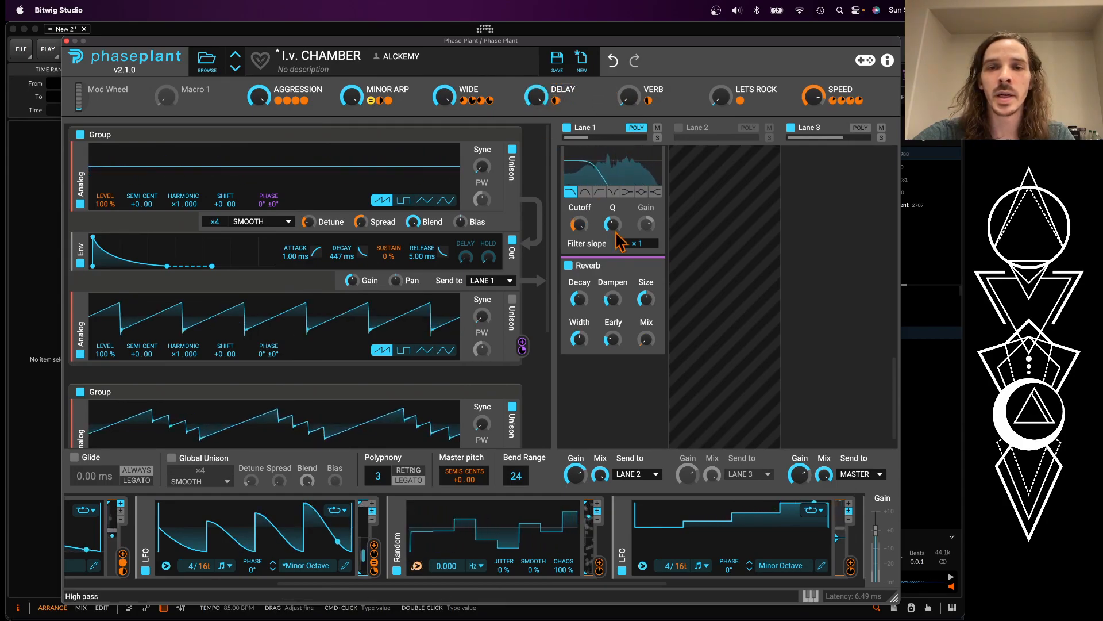
scroll(614, 230, "up", 10)
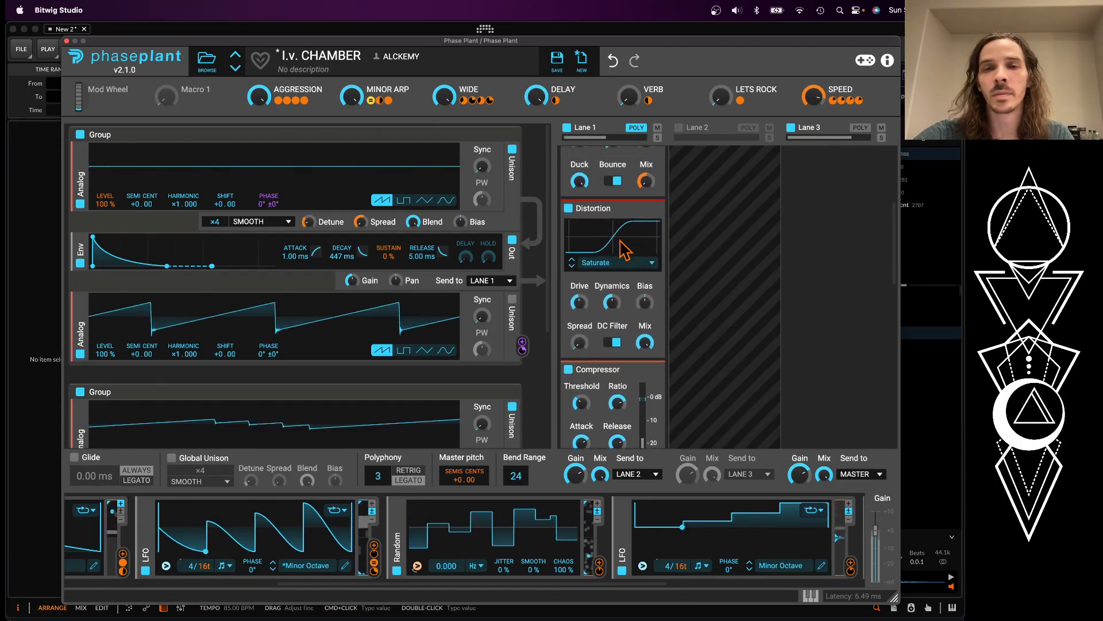
scroll(626, 249, "up", 5)
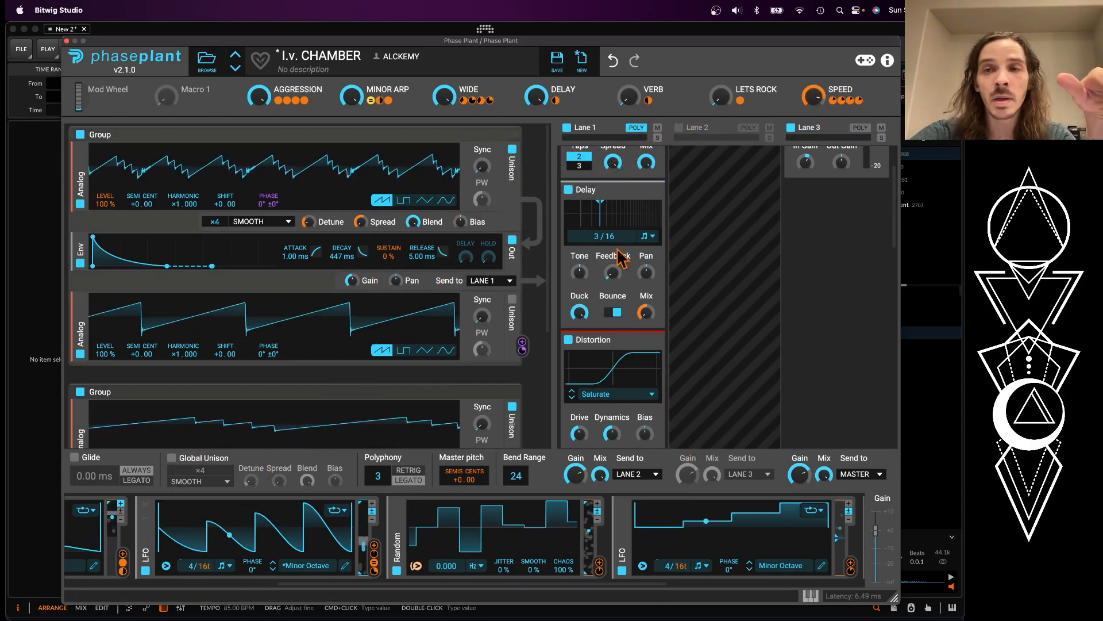
Turn the Speed macro down to 0% and back up, and enable the 16/16 *Pyramid LFO modulator
left_click_drag(814, 99, 814, 80)
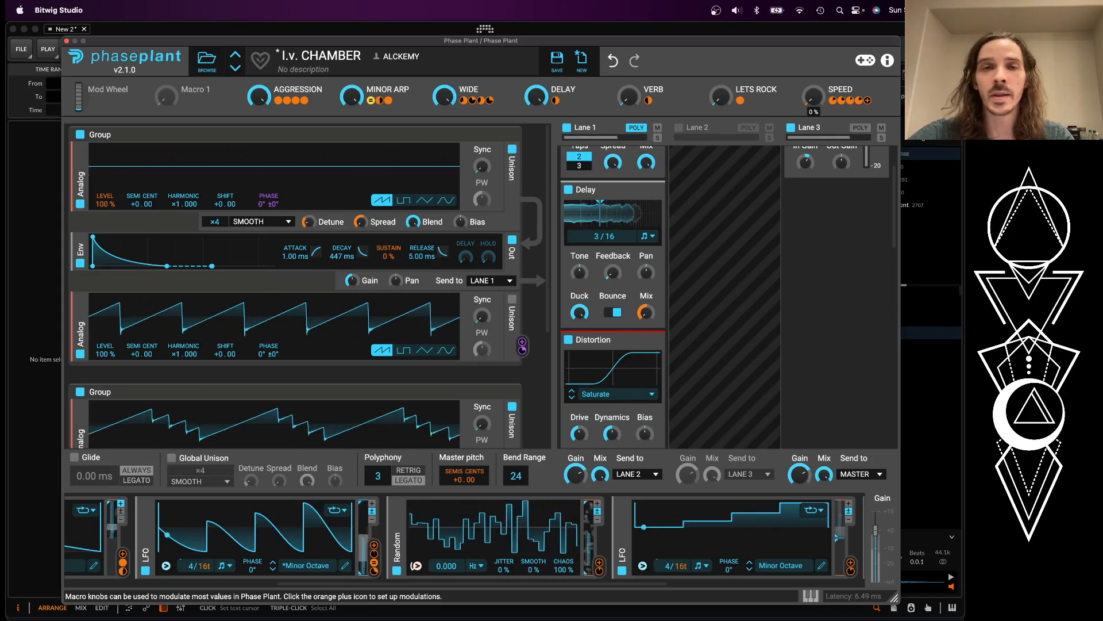
left_click_drag(814, 97, 814, 84)
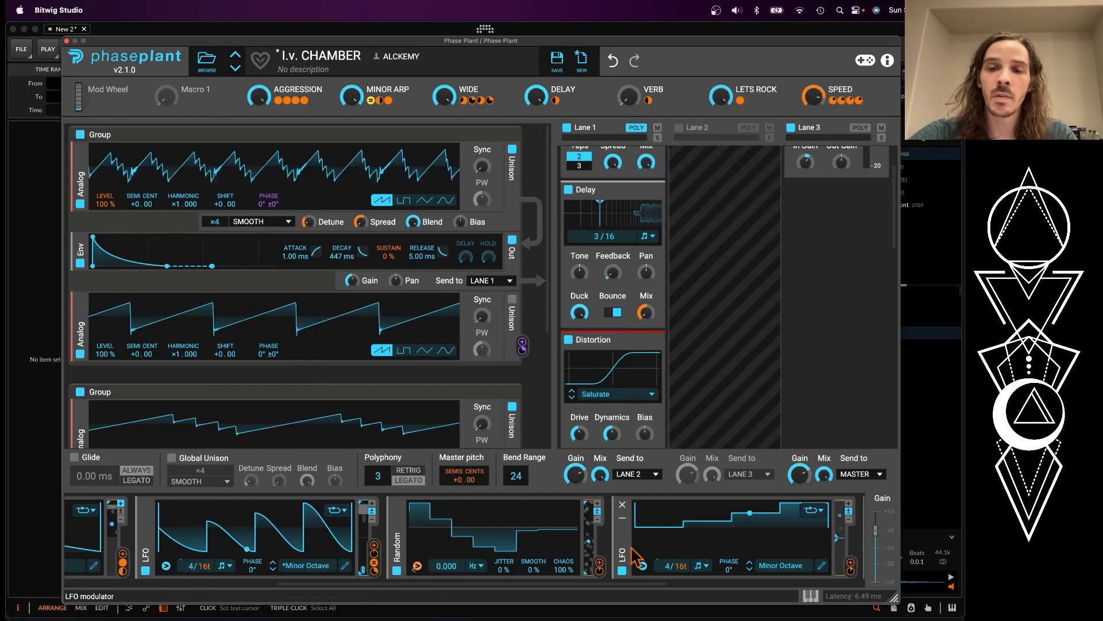
scroll(633, 550, "right", 7)
left_click(471, 571)
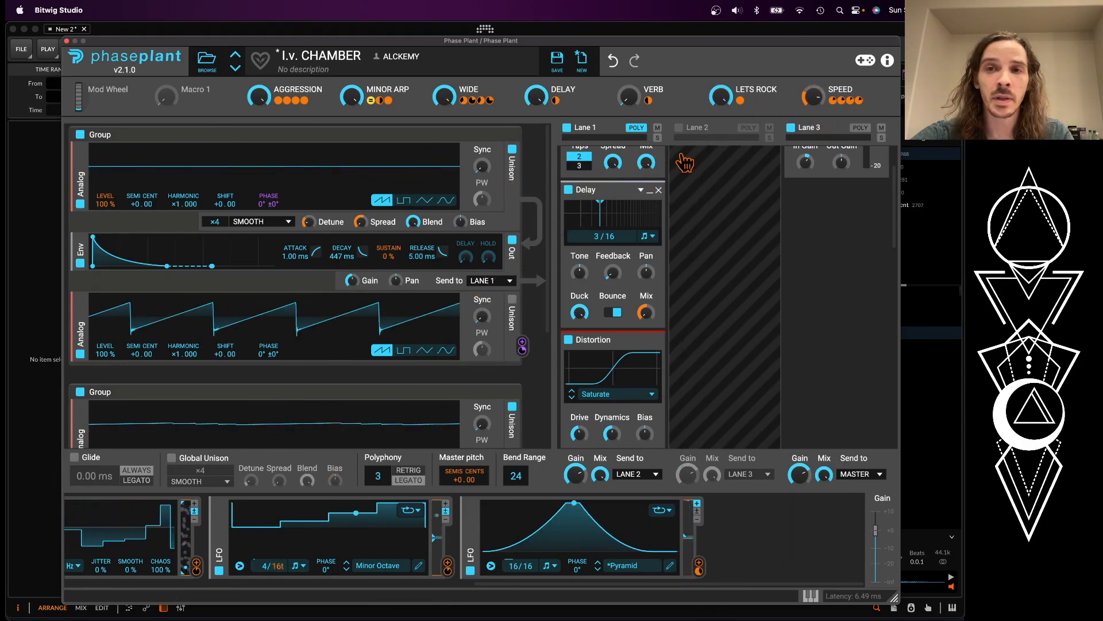
Compare the patch with the Lets Rock macro turned down and back up, and return the Delay and Verb macros to zero
left_click_drag(721, 97, 720, 174)
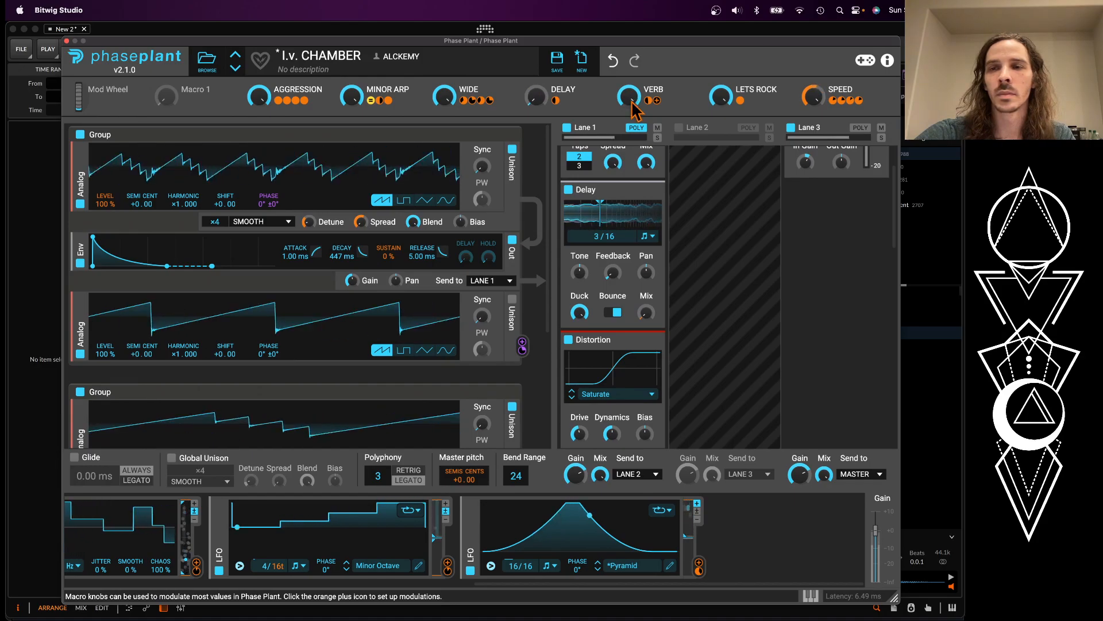
left_click_drag(631, 102, 631, 184)
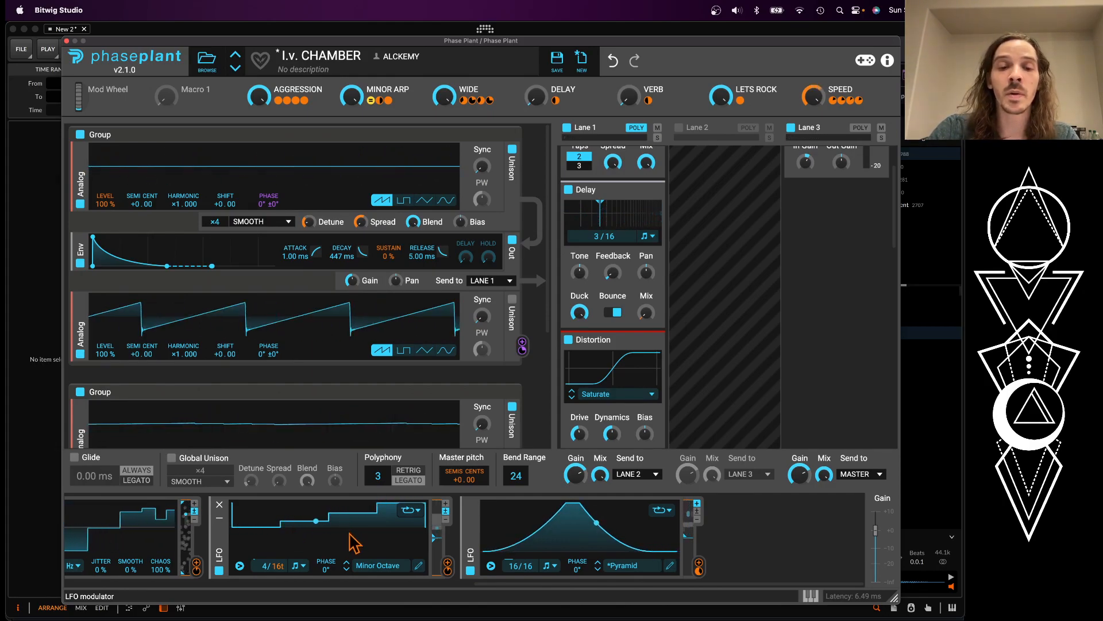
View the factory Arpeggios shapes for the stepped Minor Octave LFO, inspect its steps in the LFO Editor, and close the editor
left_click(364, 568)
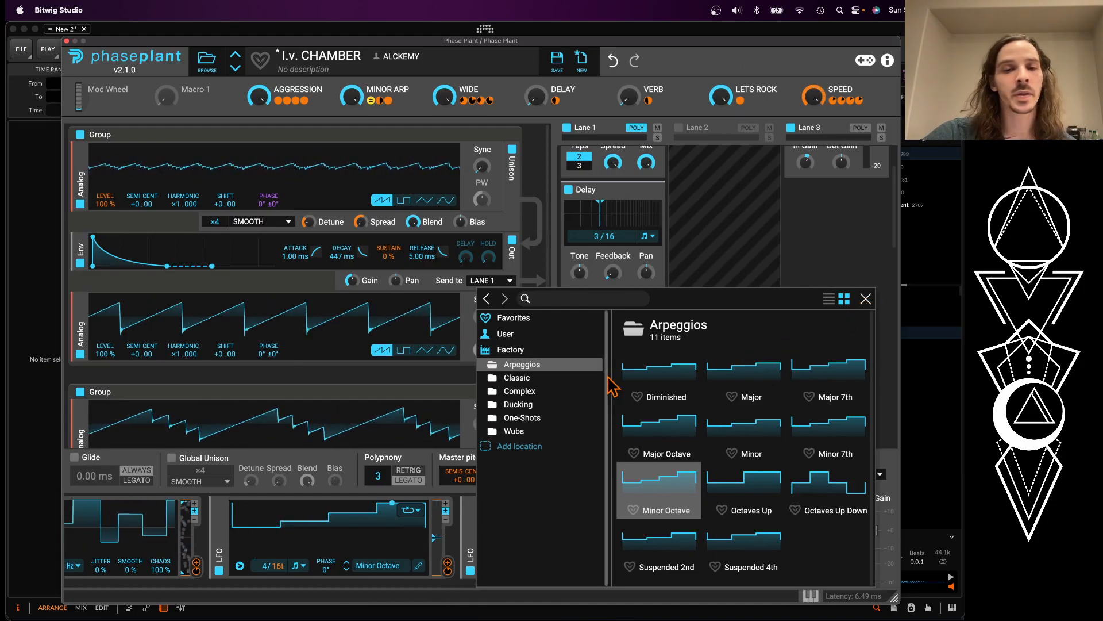
left_click(866, 298)
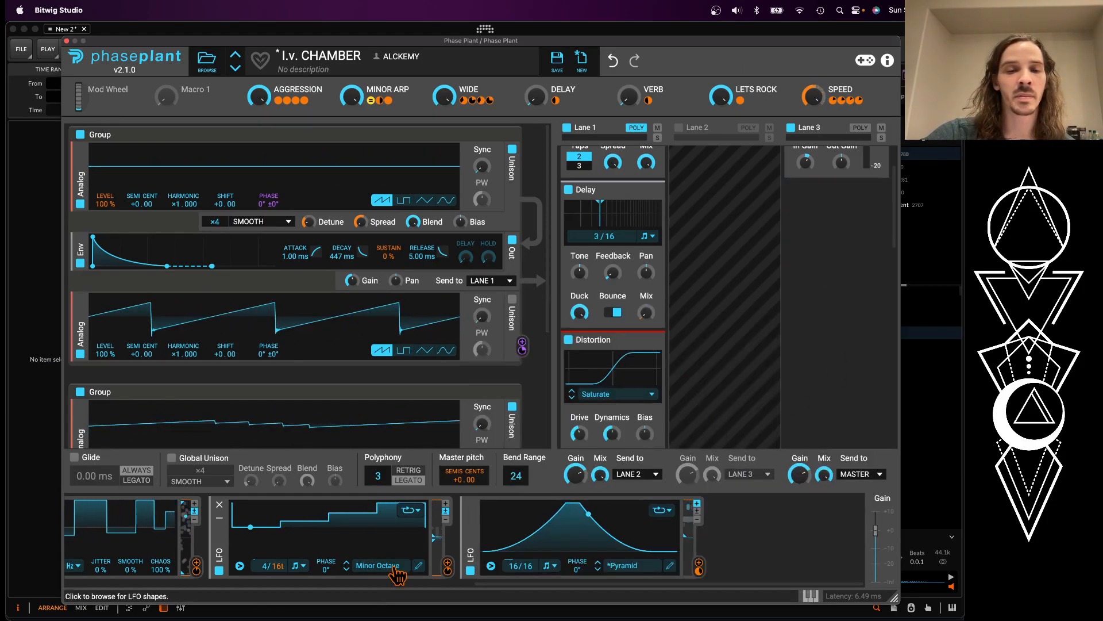
left_click(419, 565)
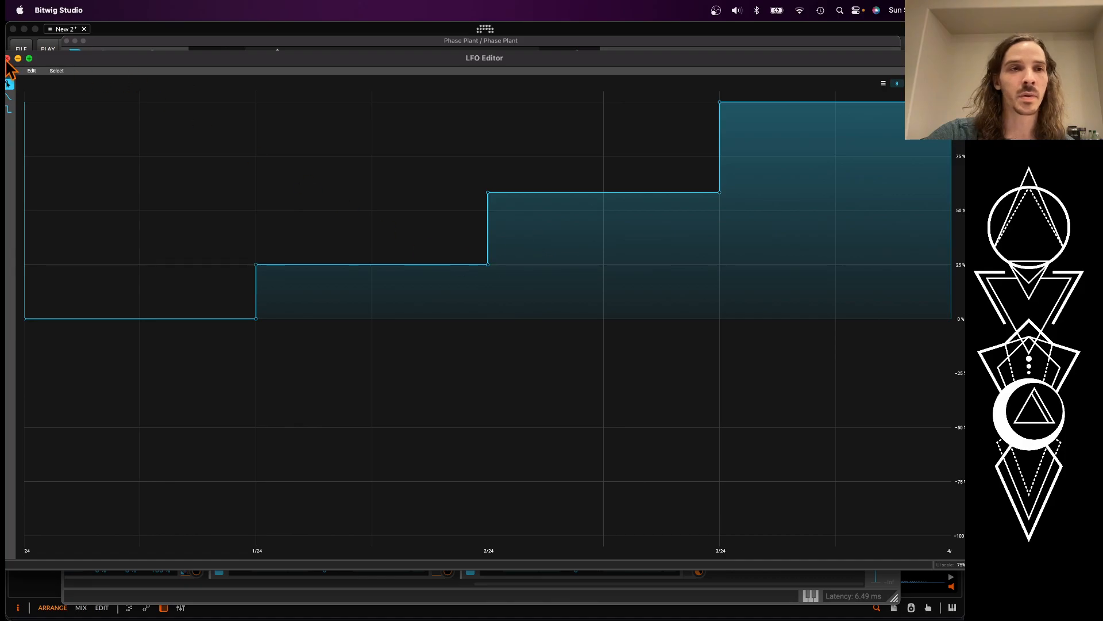
left_click(7, 59)
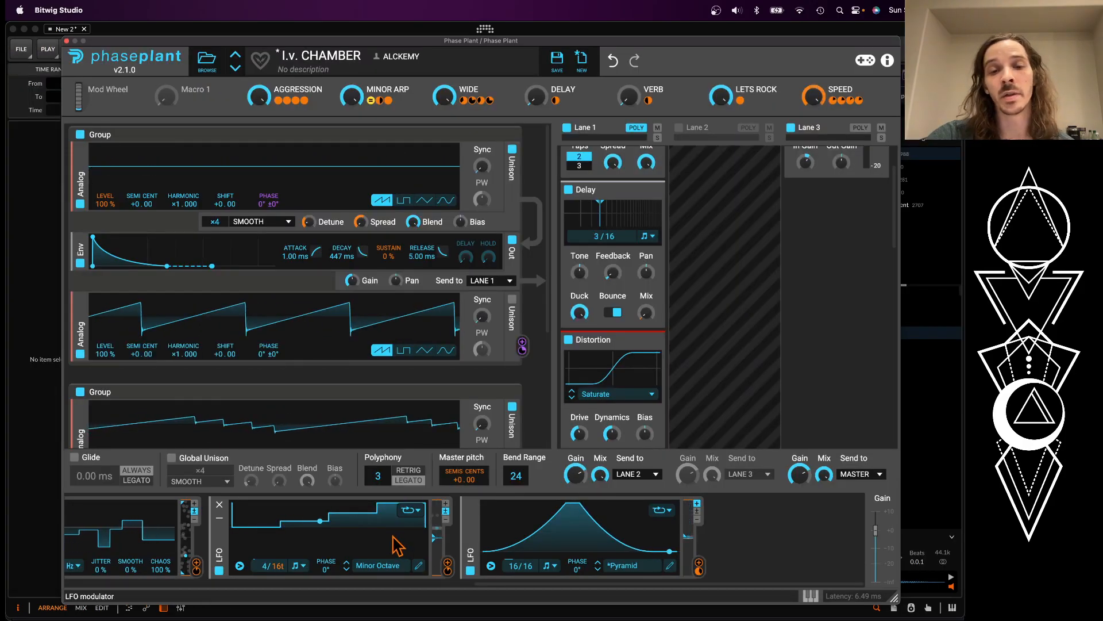
Disable and re-enable the stepped Minor Octave LFO for comparison, and collapse the 4/16 *Pyramid LFO
left_click(220, 570)
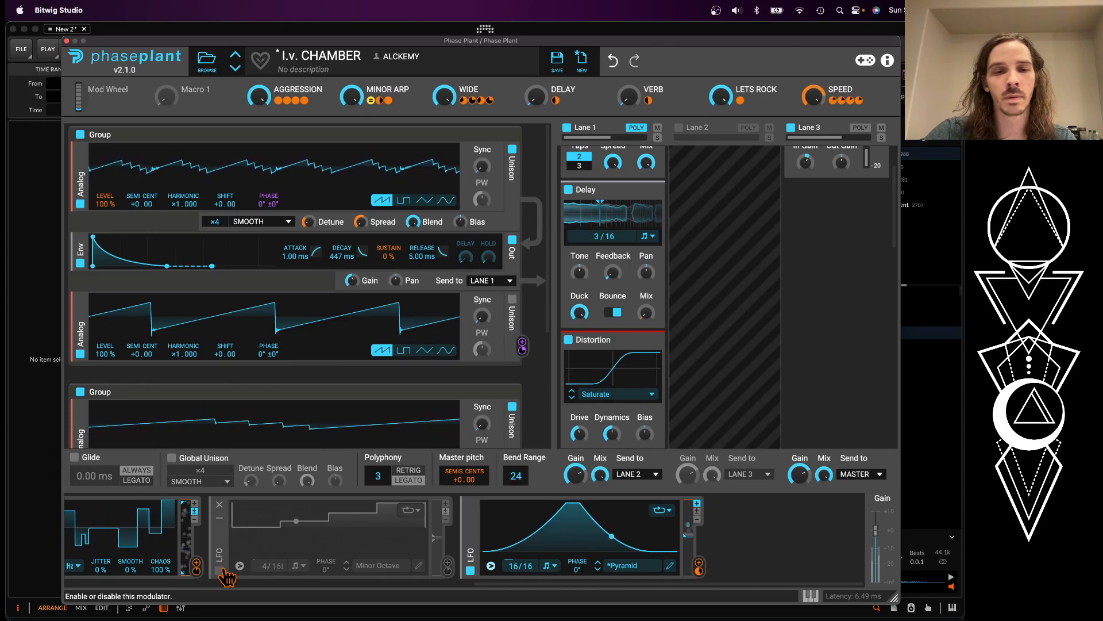
left_click(225, 570)
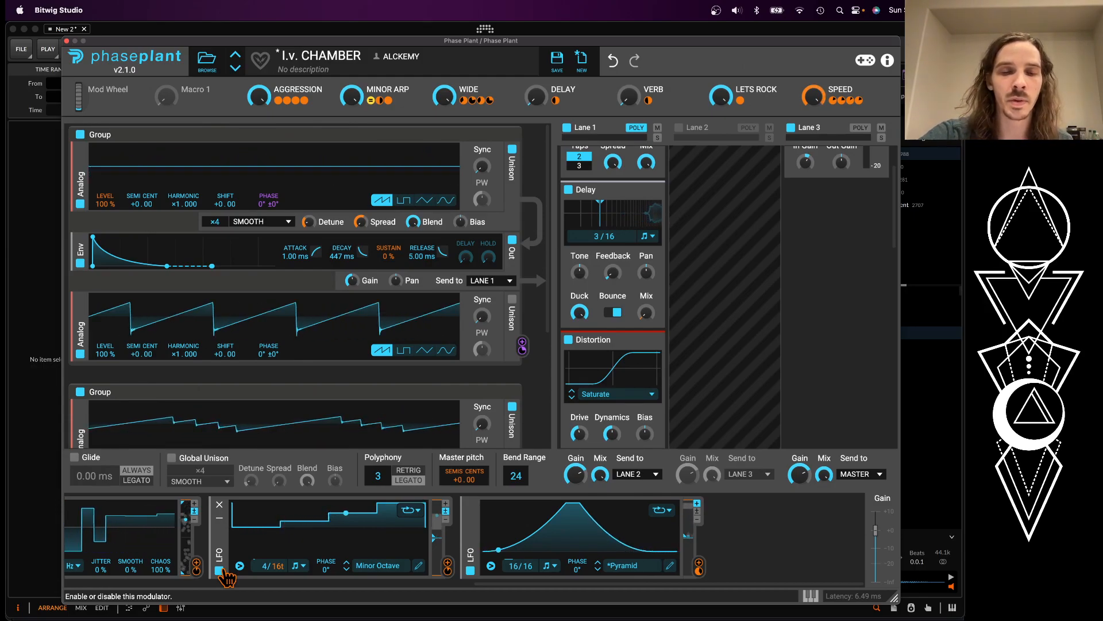
scroll(223, 549, "left", 12)
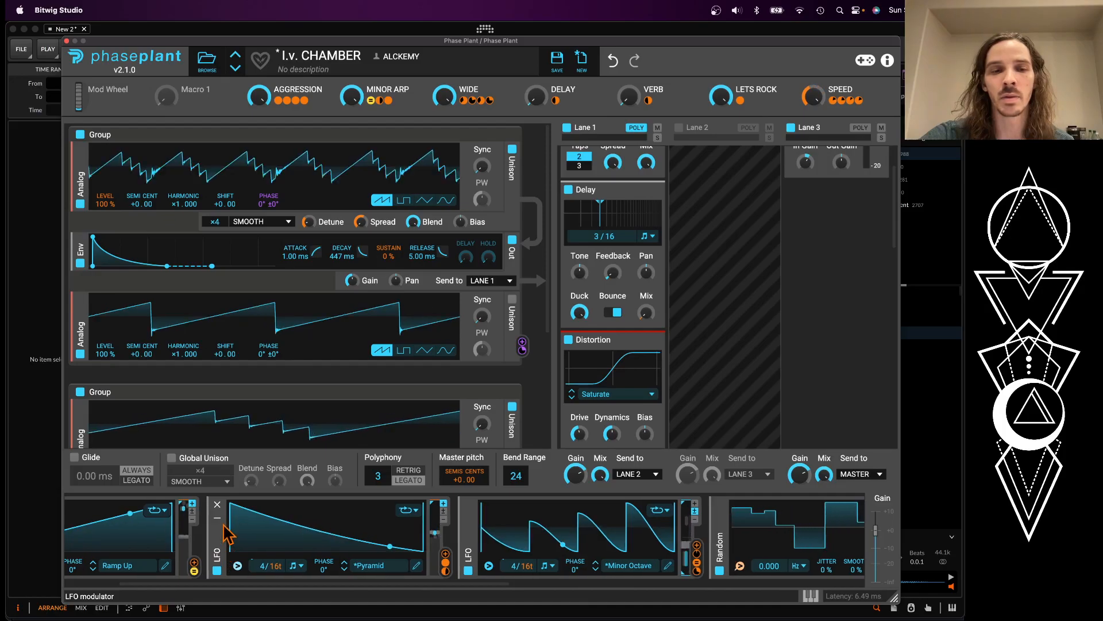
left_click(219, 518)
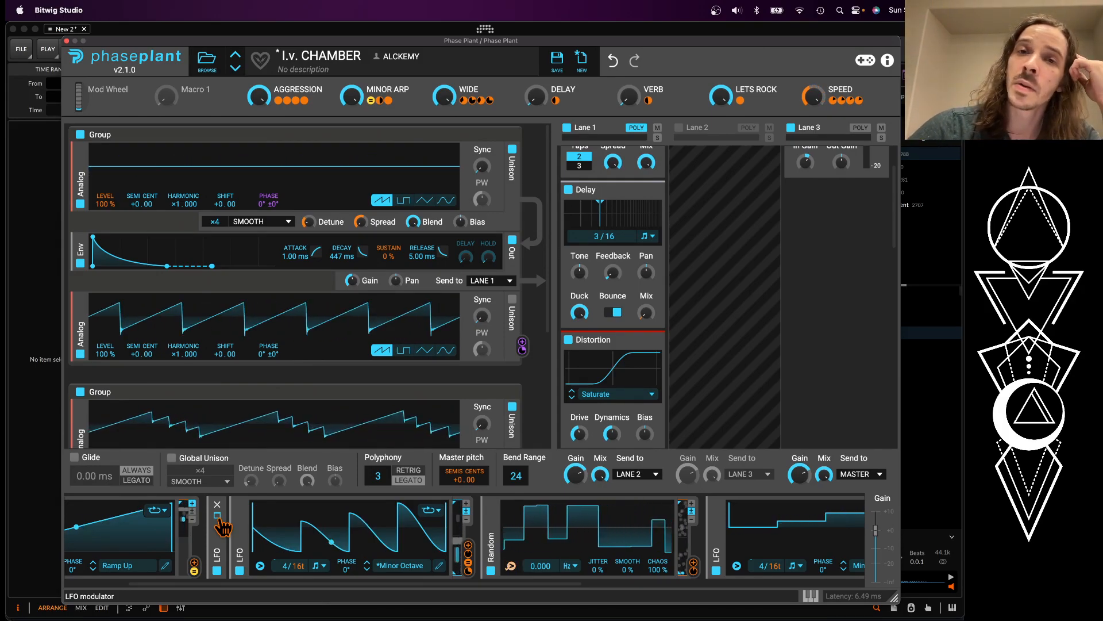
Show the overview of all open windows on the desktop
key("ctrl+Up")
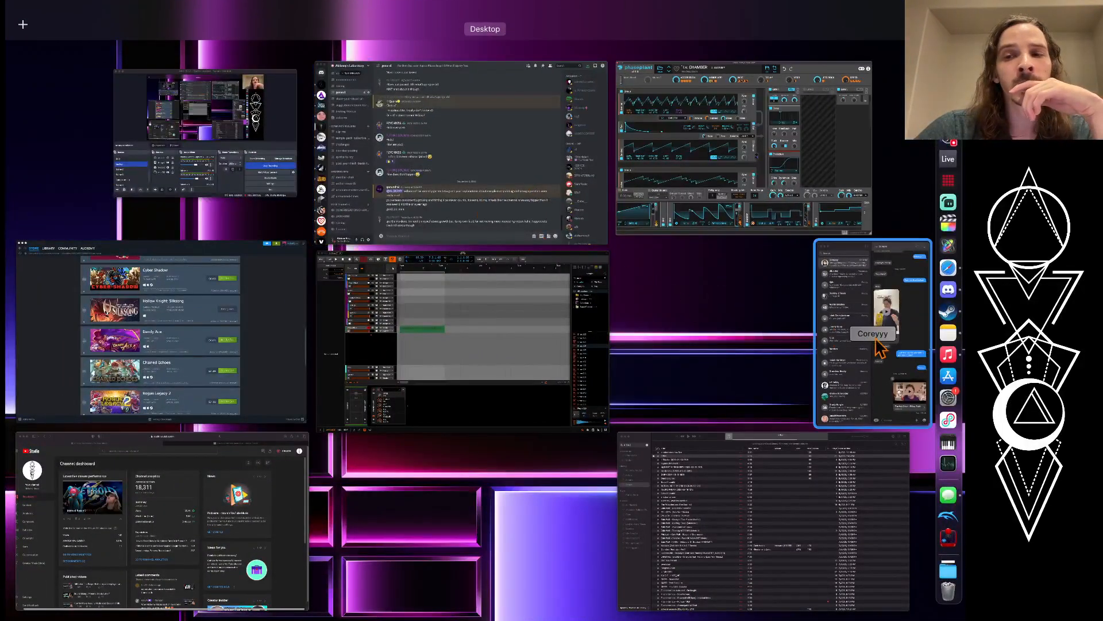